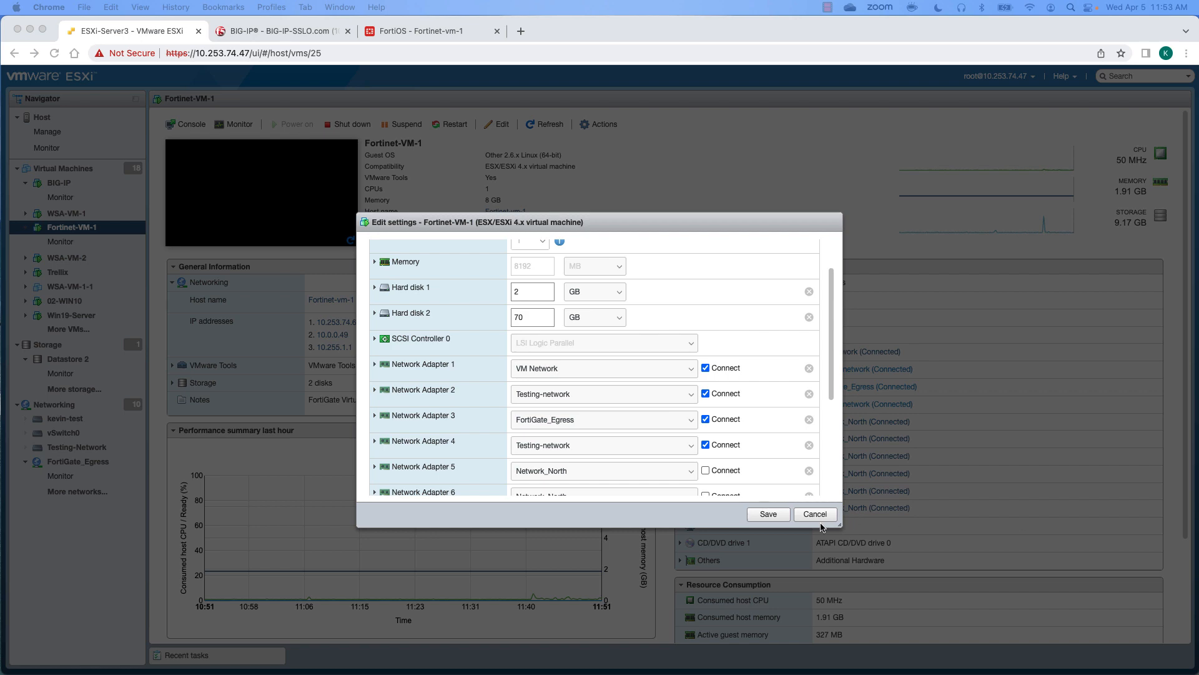
Close the Fortinet-VM-1 settings without saving and examine the FortiGate_Egress port group's vSwitch topology.
{"action": "left_click", "coordinate": [816, 514]}
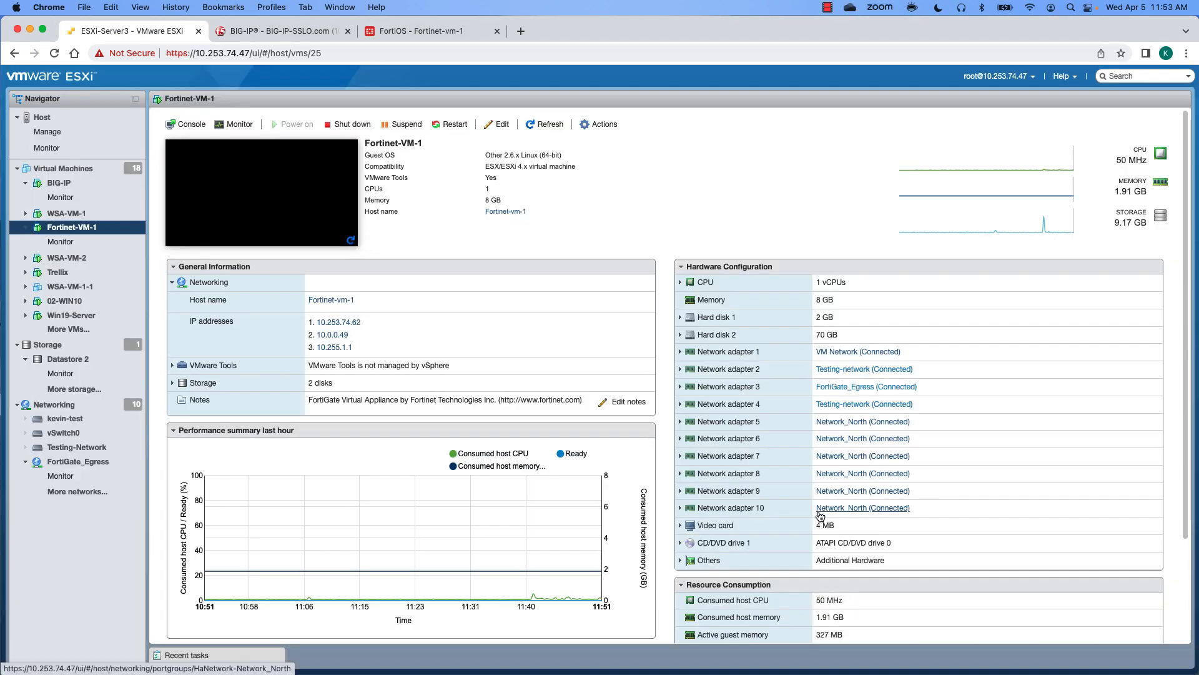
{"action": "left_click", "coordinate": [81, 462]}
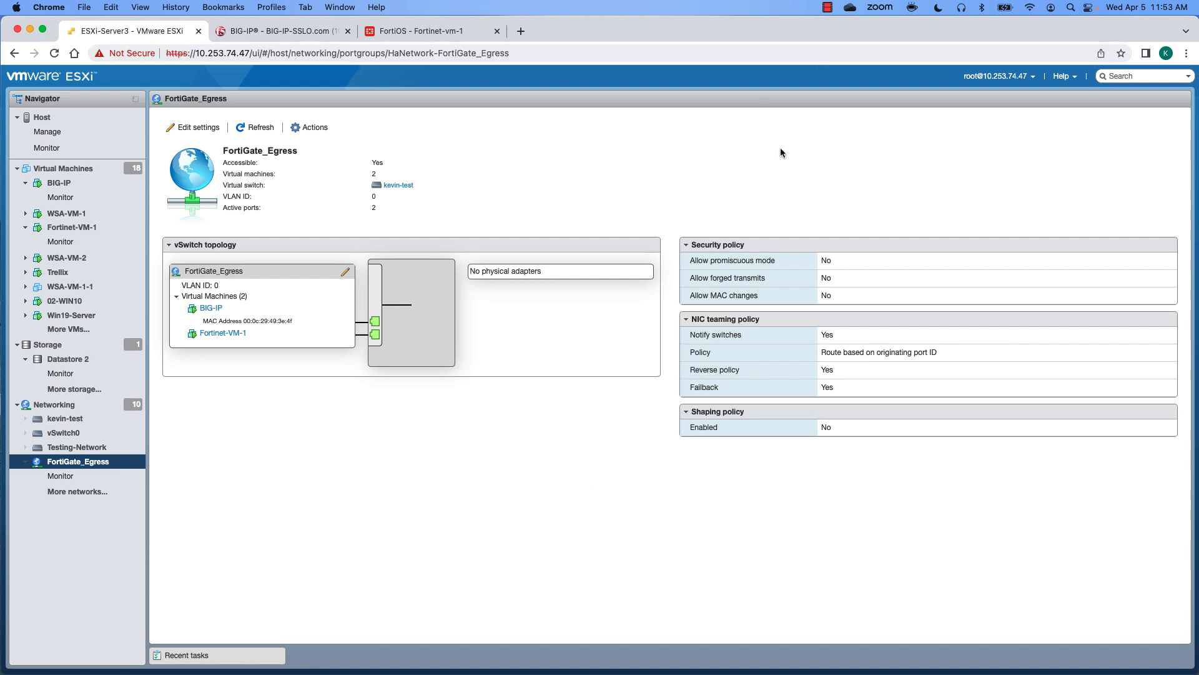
Switch to the FortiOS console of Fortinet-vm-1 and review its system Feature Visibility settings, including Explicit Proxy.
{"action": "left_click", "coordinate": [430, 30]}
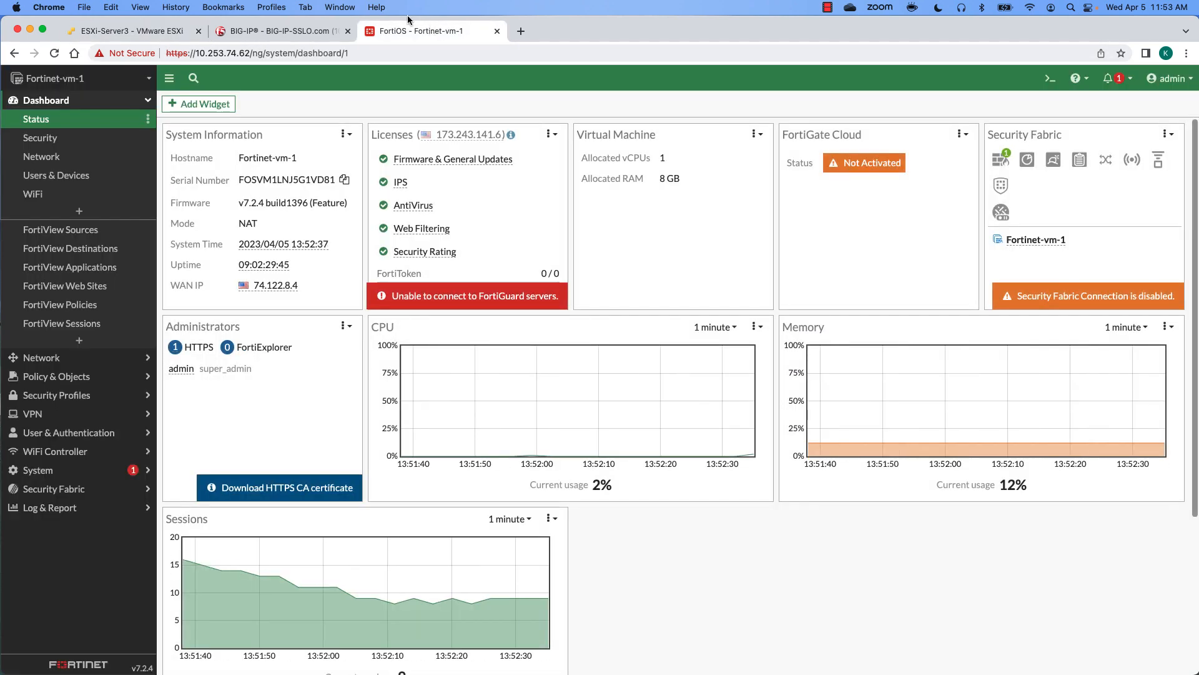
{"action": "left_click", "coordinate": [71, 478]}
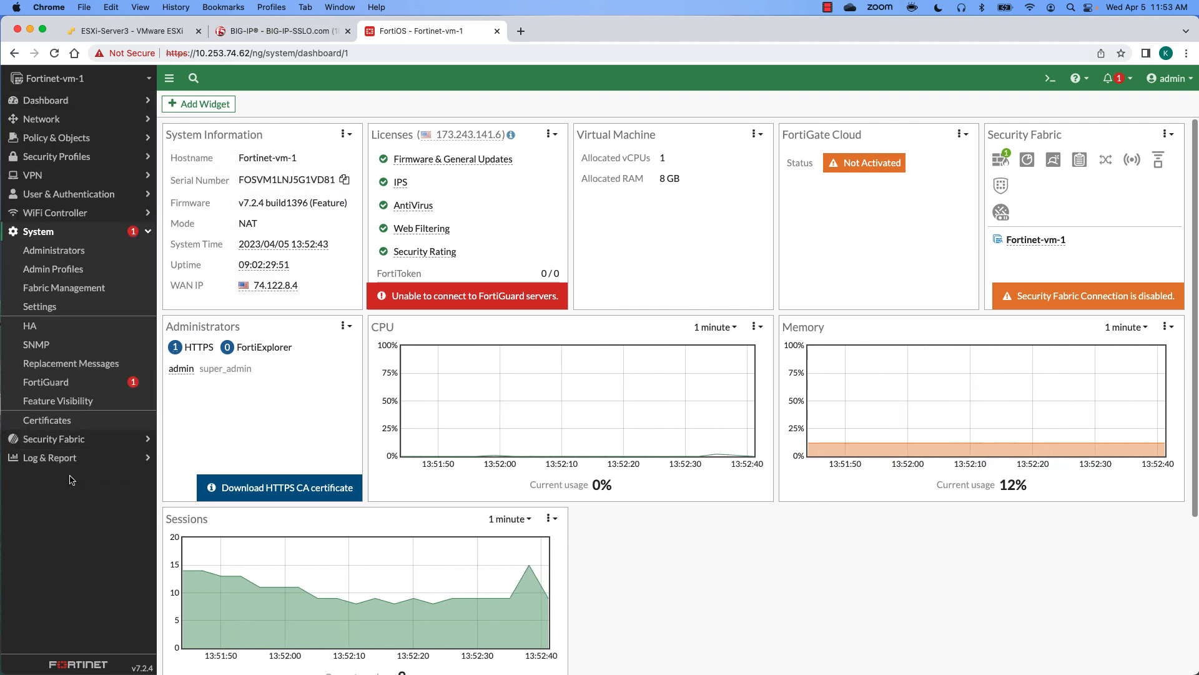
{"action": "left_click", "coordinate": [57, 401]}
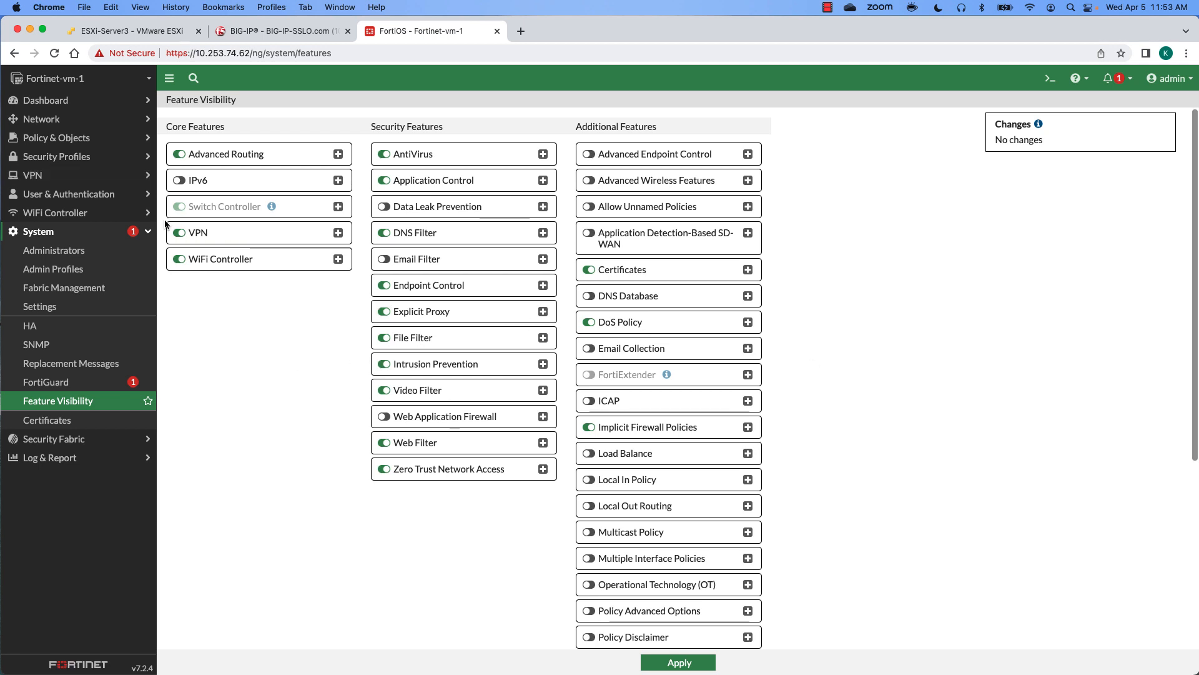
Review the FortiGate's explicit web proxy configuration, checking the listening interface and HTTP port.
{"action": "left_click", "coordinate": [57, 102]}
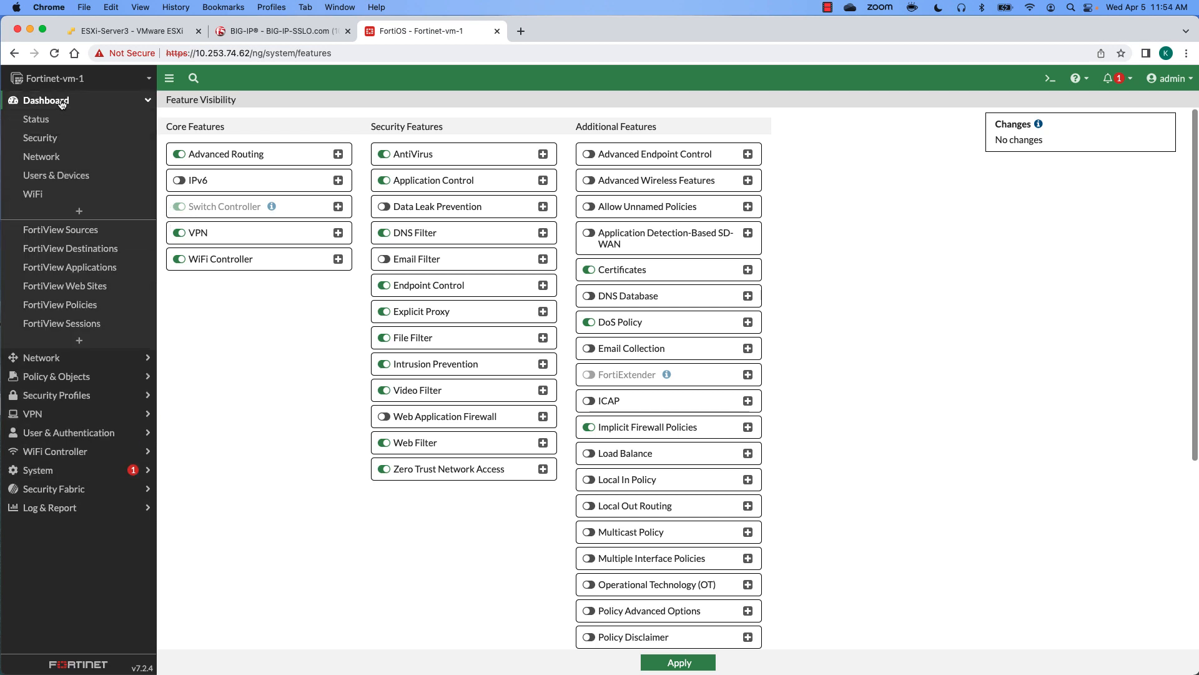
{"action": "left_click", "coordinate": [33, 358]}
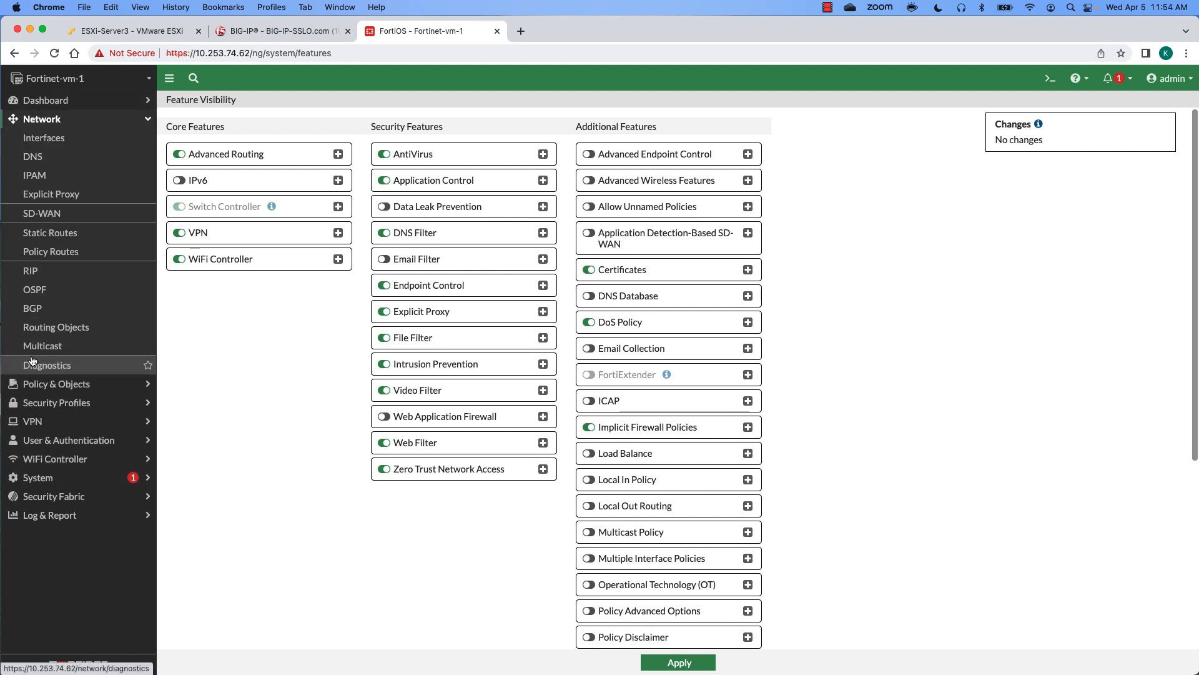
{"action": "left_click", "coordinate": [51, 195]}
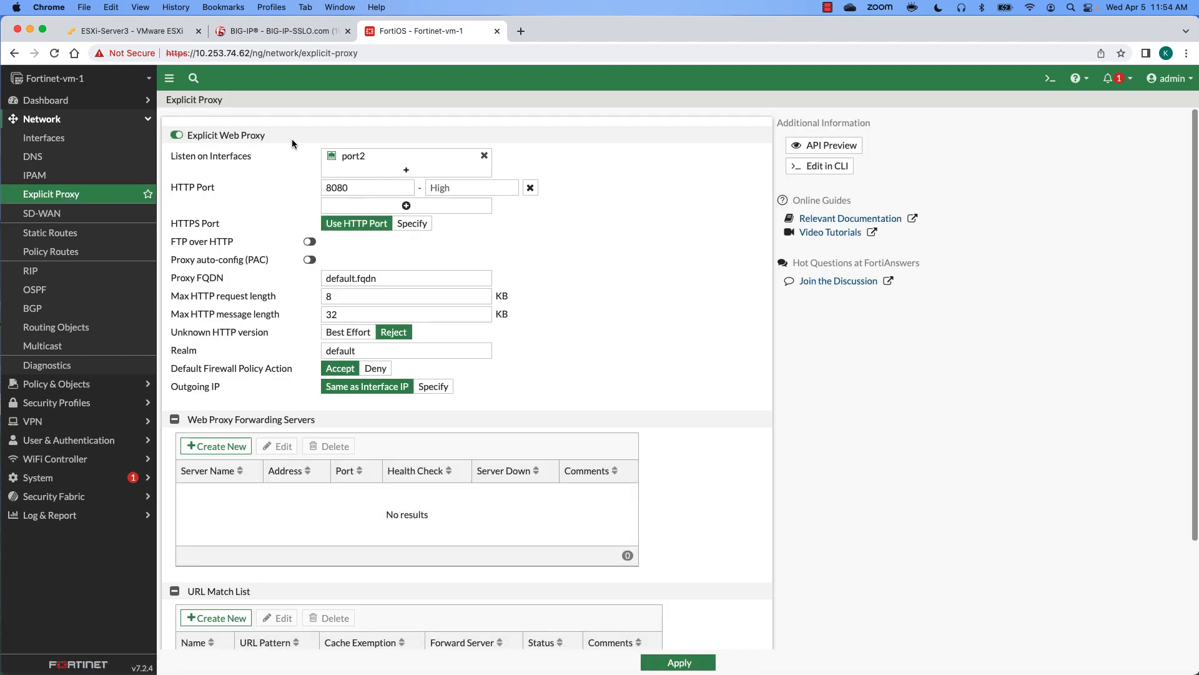
{"action": "mouse_move", "coordinate": [381, 160]}
Review the port2 interface's address, administrative access and explicit web proxy settings, and check the FortiGate's static routes.
{"action": "left_click", "coordinate": [42, 138]}
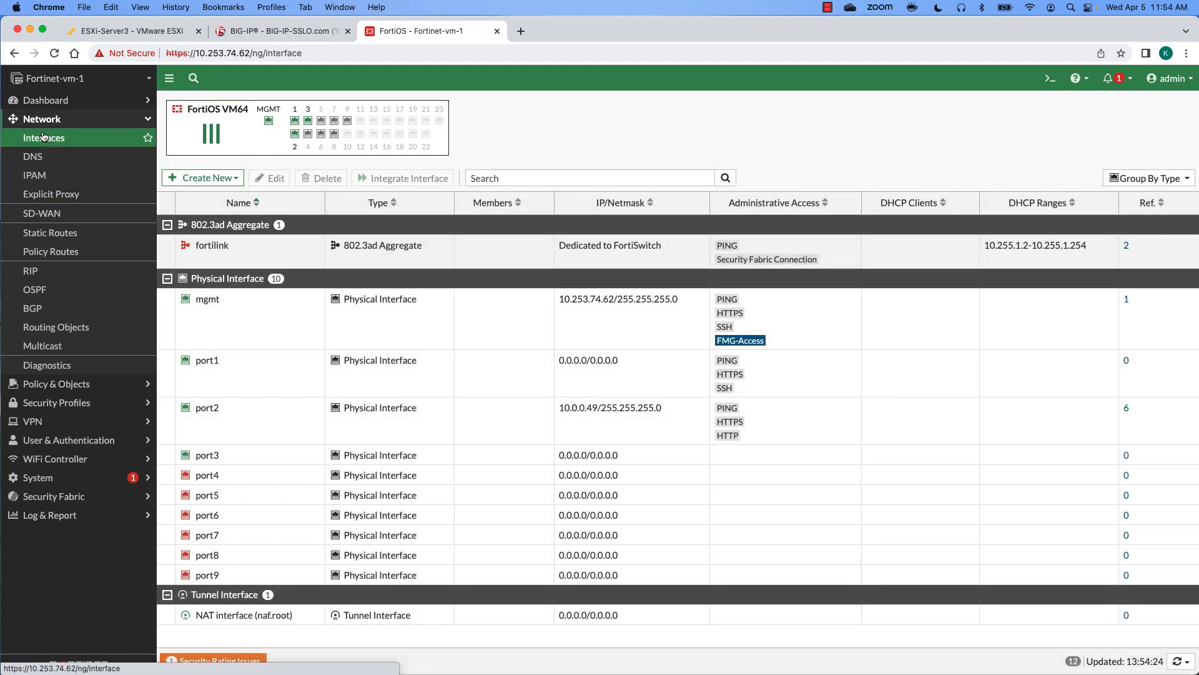
{"action": "double_click", "coordinate": [233, 412]}
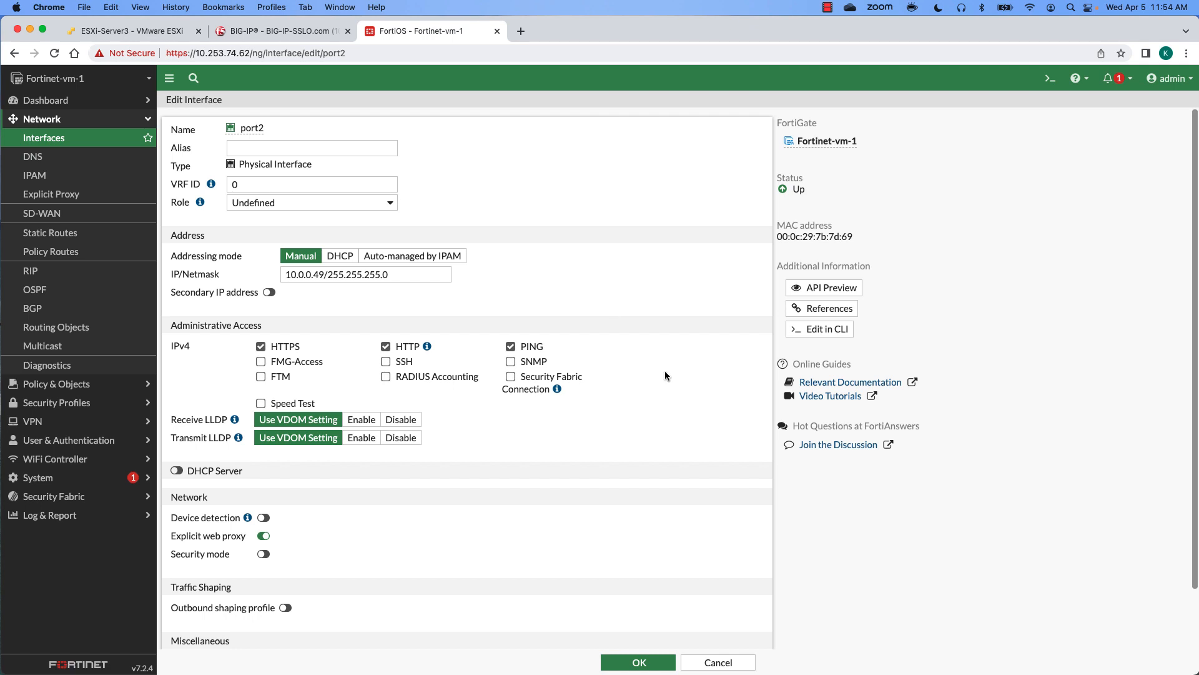
{"action": "scroll", "coordinate": [690, 404], "scroll_direction": "down", "scroll_amount": 2}
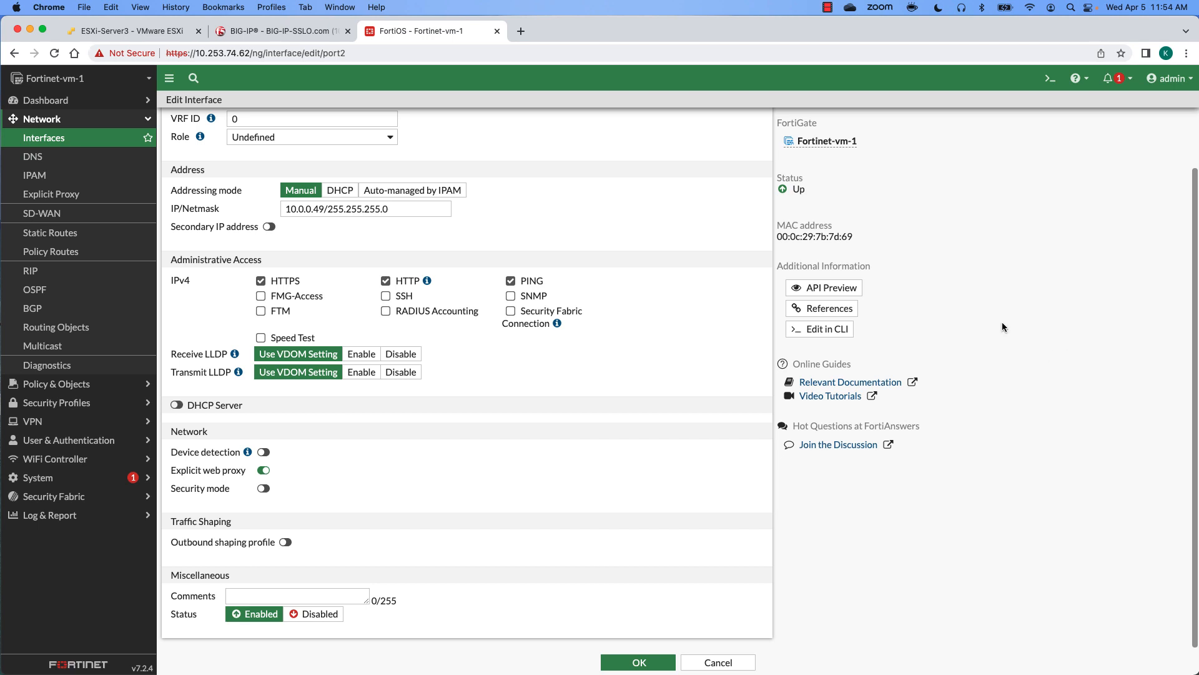
{"action": "left_click", "coordinate": [38, 240]}
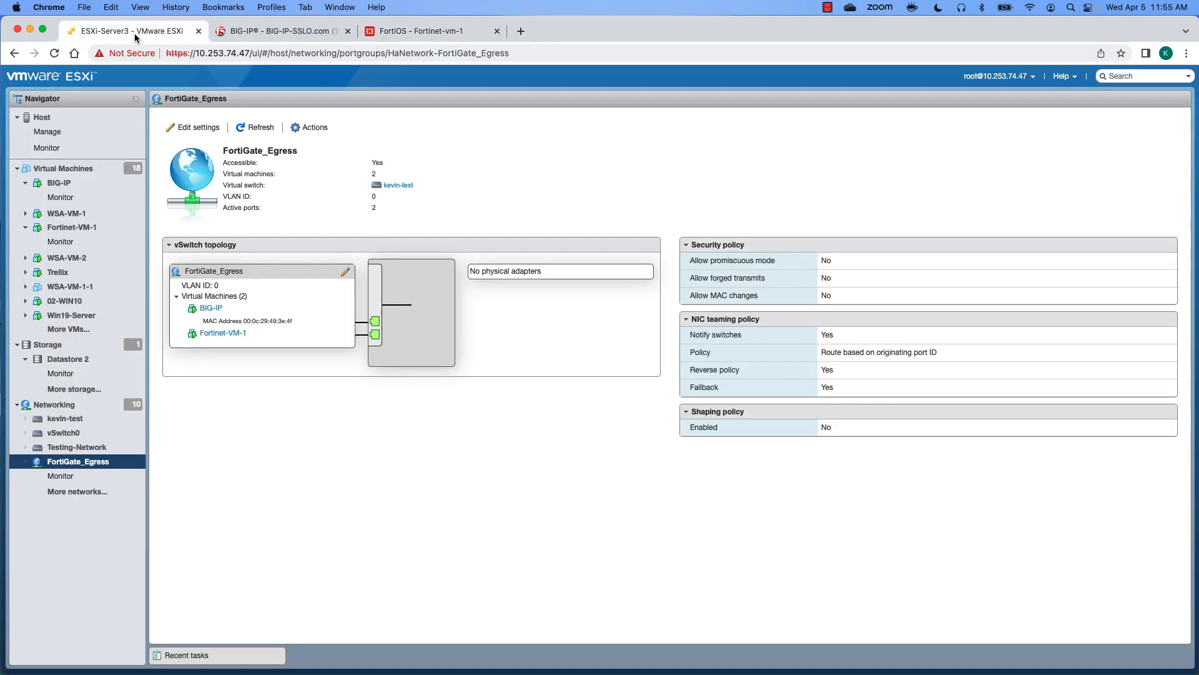
Switch to the VMware ESXi console and inspect the BIG-IP virtual machine's network adapter assignments, closing the settings without saving.
{"action": "left_click", "coordinate": [133, 37]}
{"action": "left_click", "coordinate": [59, 182]}
{"action": "left_click", "coordinate": [498, 124]}
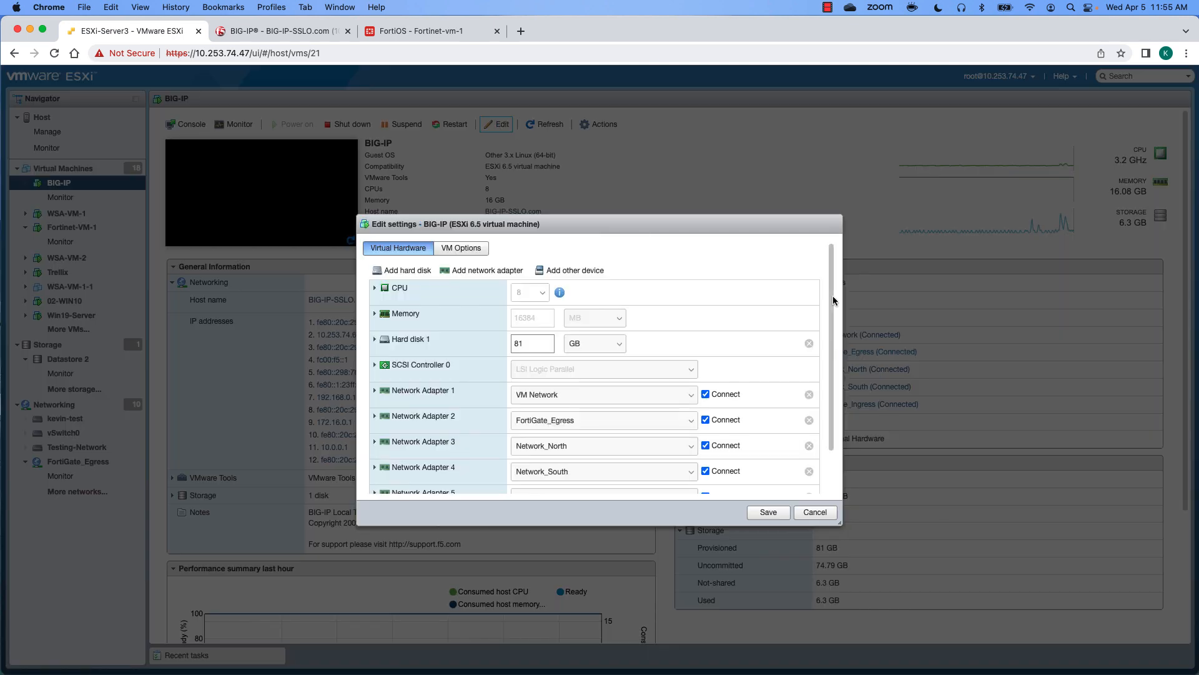
{"action": "scroll", "coordinate": [836, 339], "scroll_direction": "down", "scroll_amount": 2}
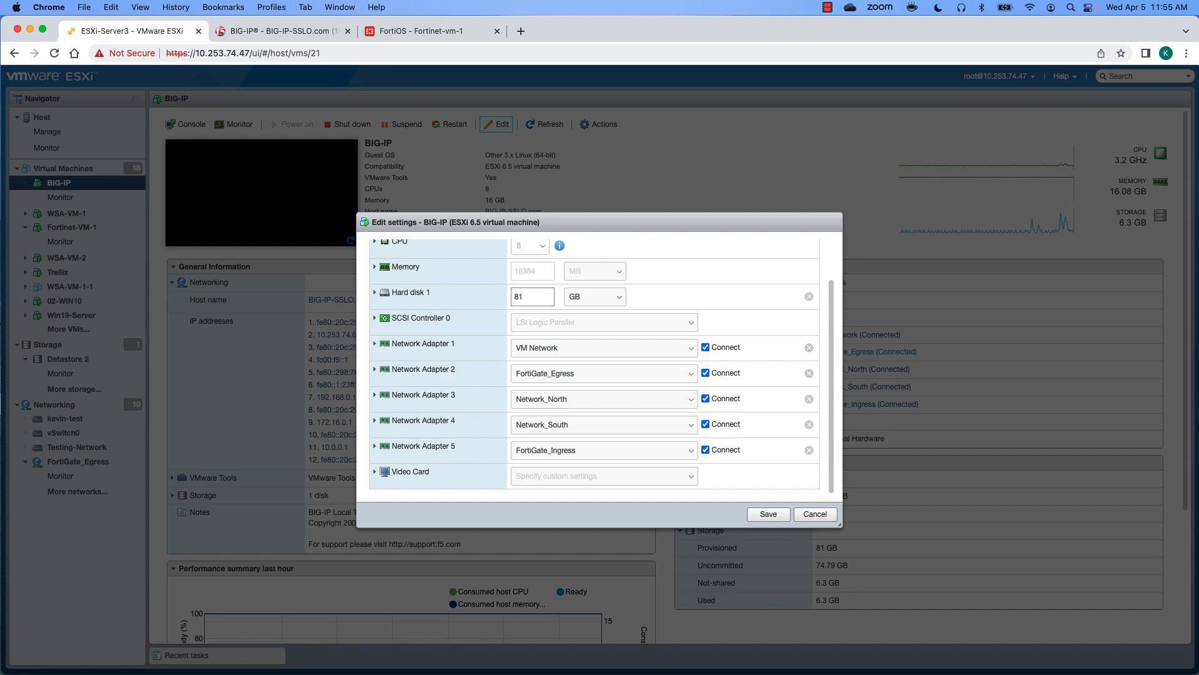
{"action": "left_click", "coordinate": [816, 514]}
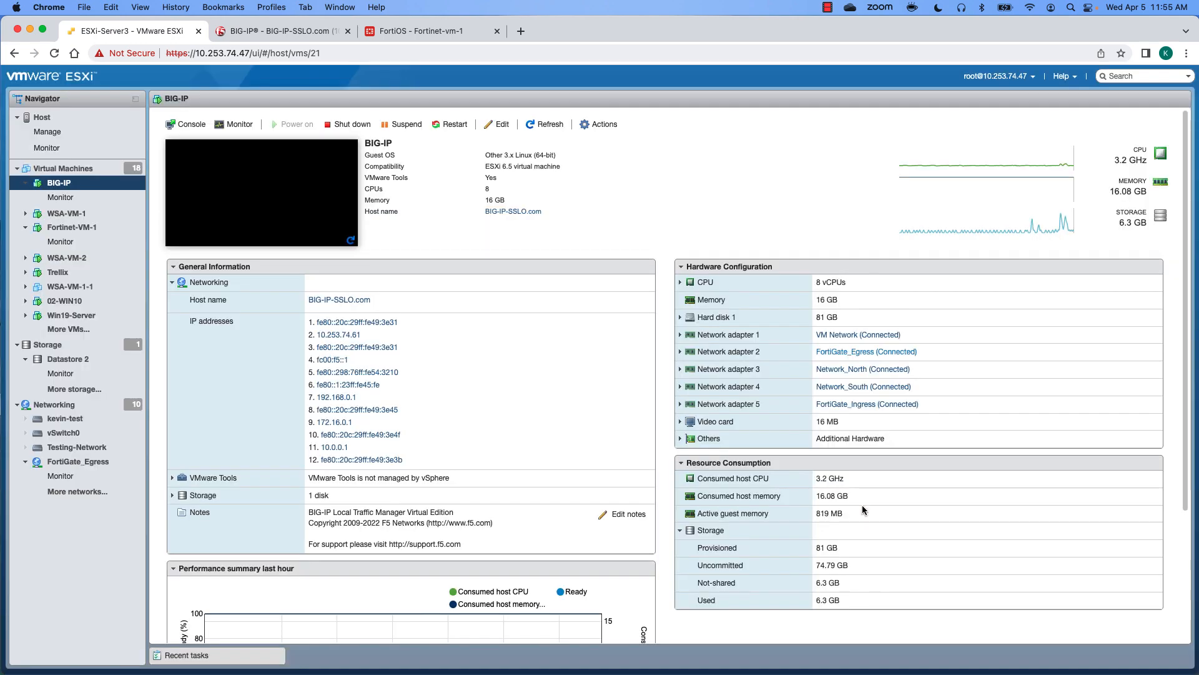
Switch to the BIG-IP console and review its configured VLANs and self IP addresses.
{"action": "left_click", "coordinate": [291, 31]}
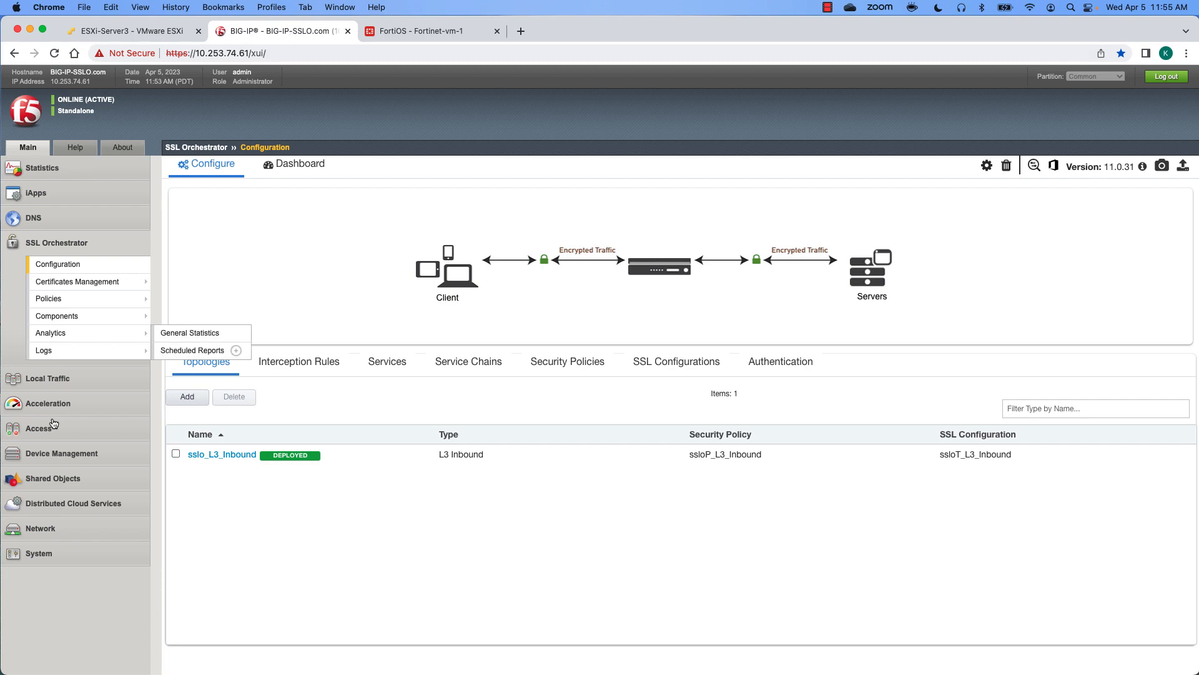
{"action": "left_click", "coordinate": [54, 530]}
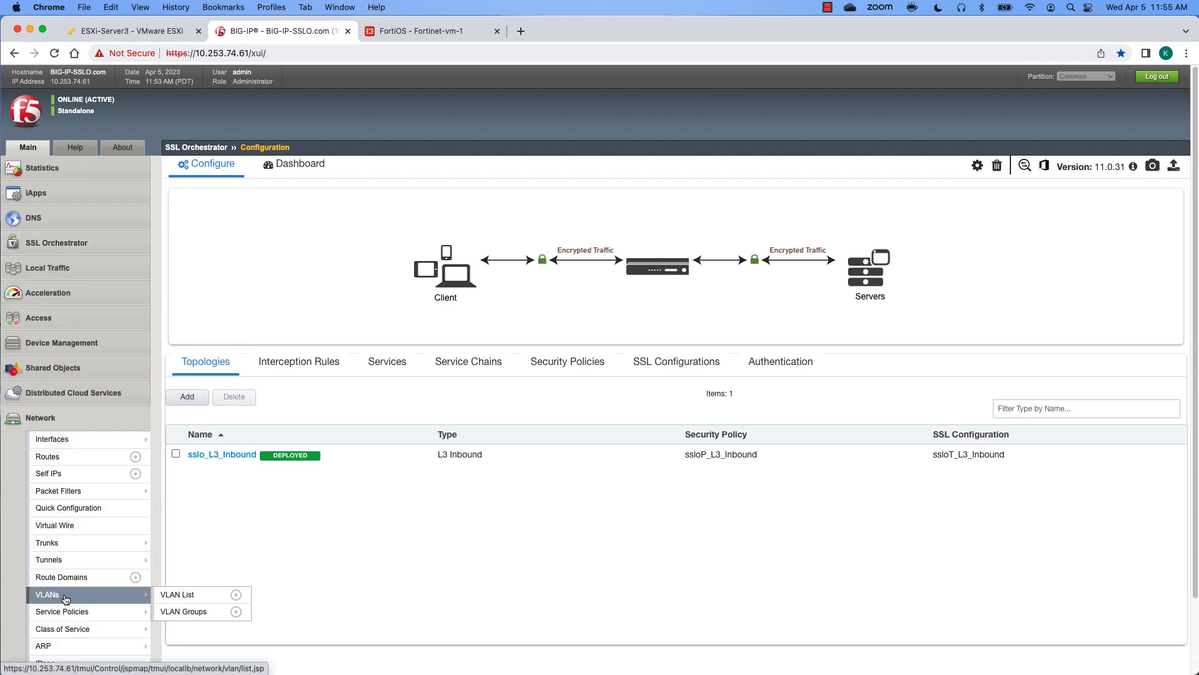
{"action": "left_click", "coordinate": [62, 597]}
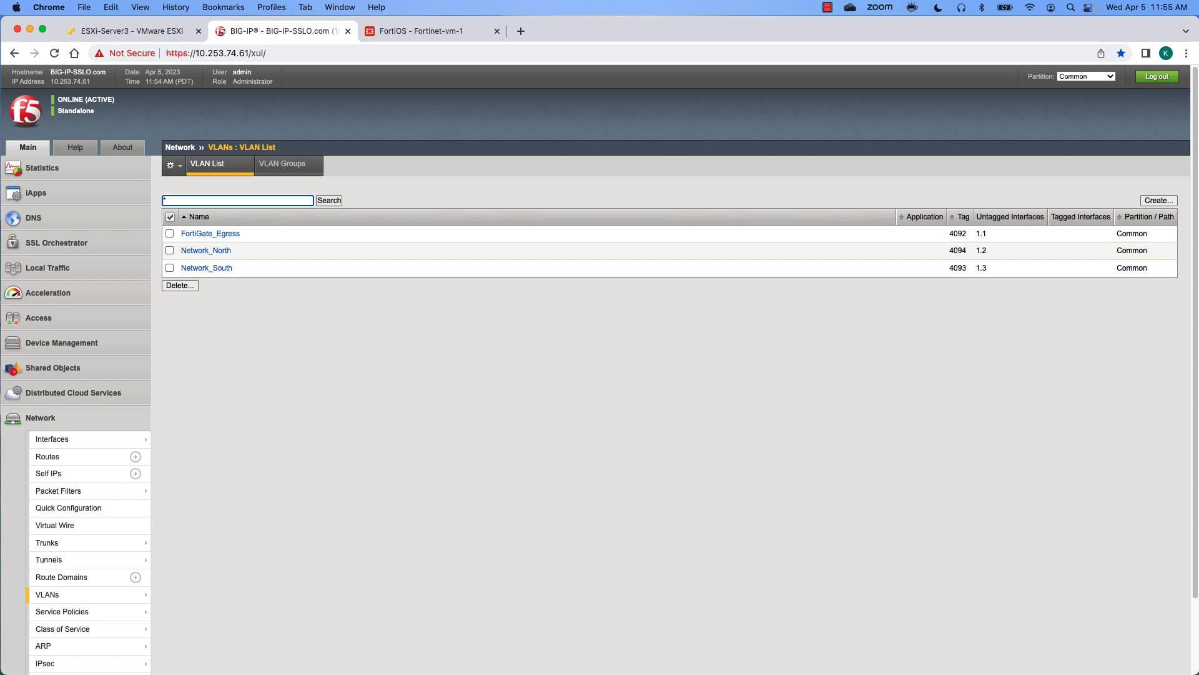
{"action": "left_click", "coordinate": [70, 473]}
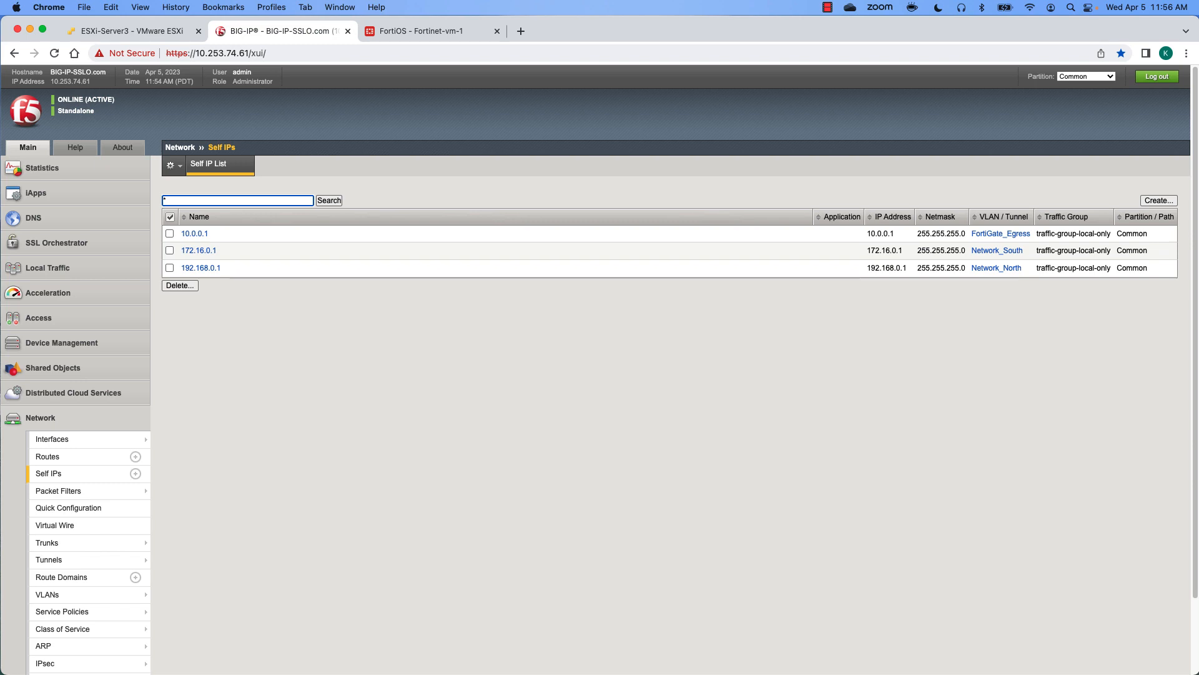
Add a Fortinet Secure Web Gateway HTTP Proxy inline HTTP service in SSL Orchestrator and name it FTNT.
{"action": "left_click", "coordinate": [70, 243]}
{"action": "left_click", "coordinate": [61, 270]}
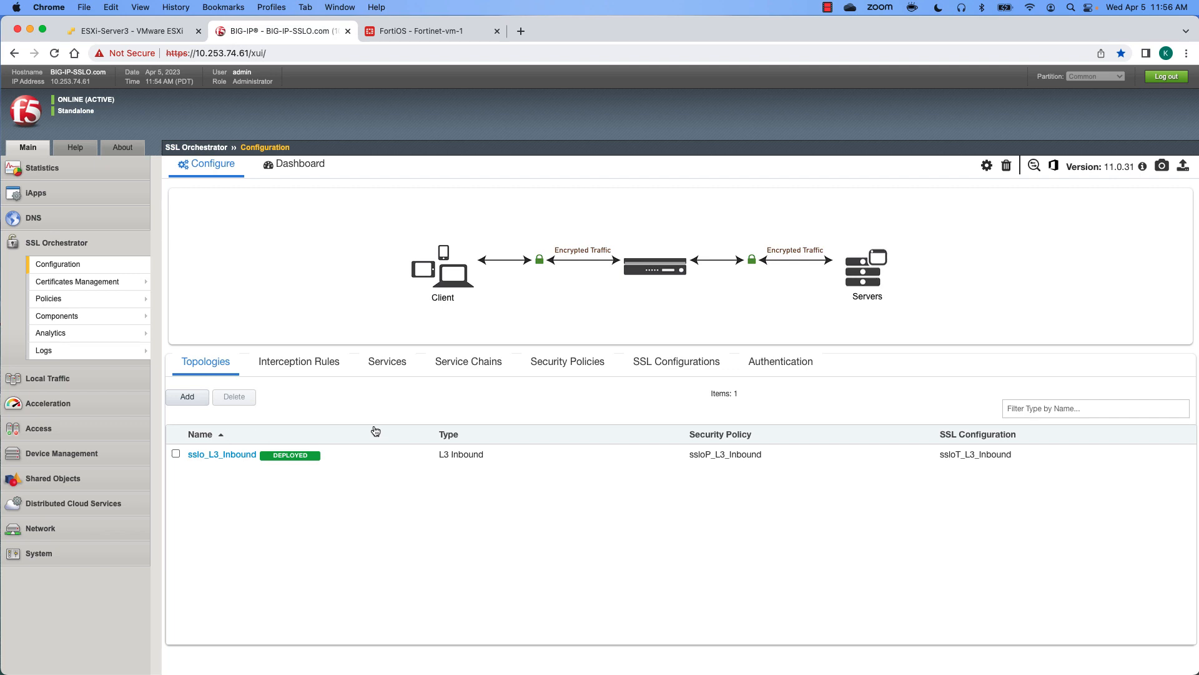
{"action": "left_click", "coordinate": [394, 363]}
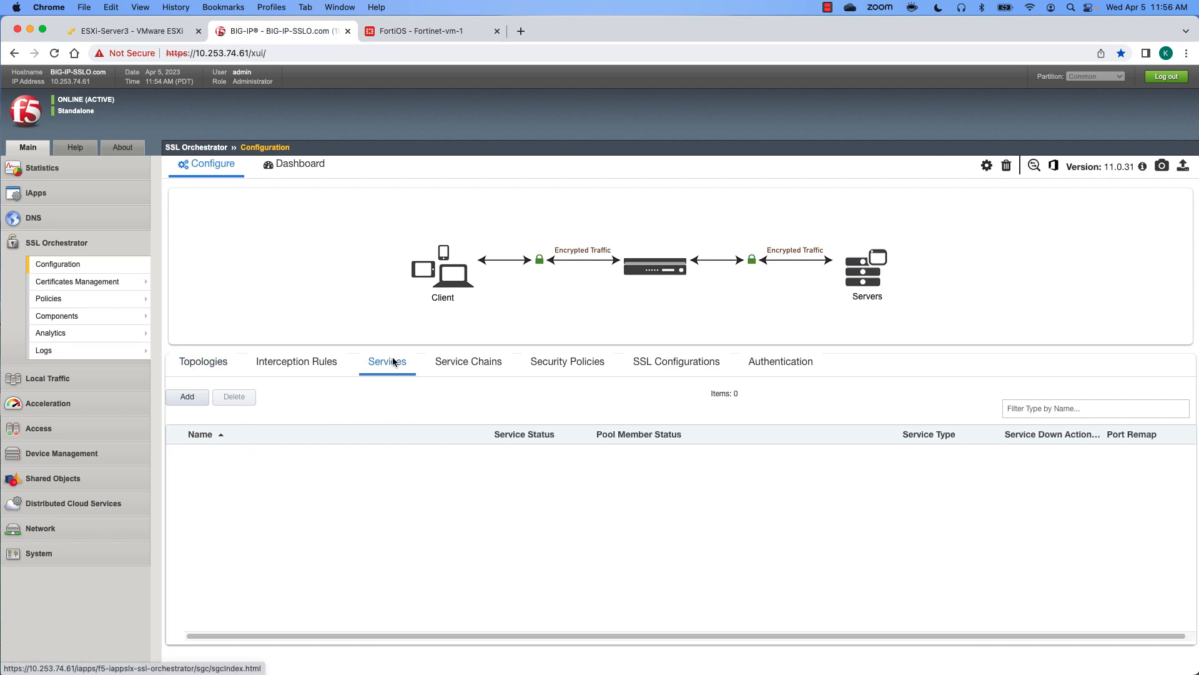
{"action": "left_click", "coordinate": [189, 398]}
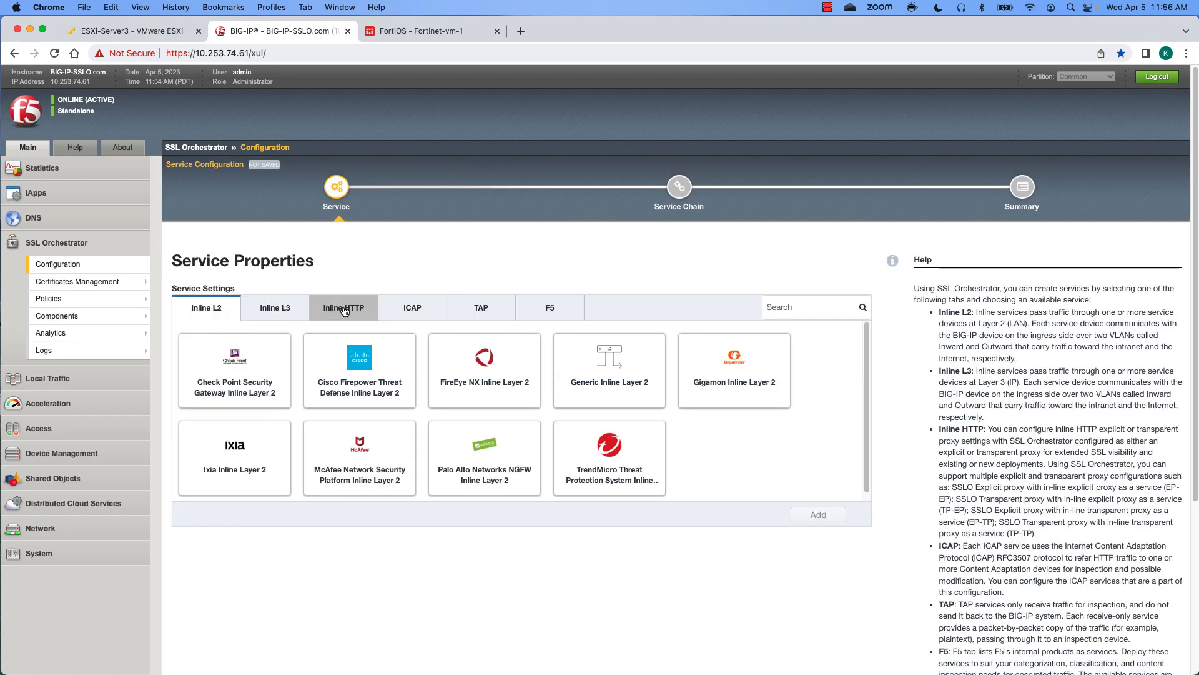
{"action": "left_click", "coordinate": [343, 310]}
{"action": "double_click", "coordinate": [497, 383]}
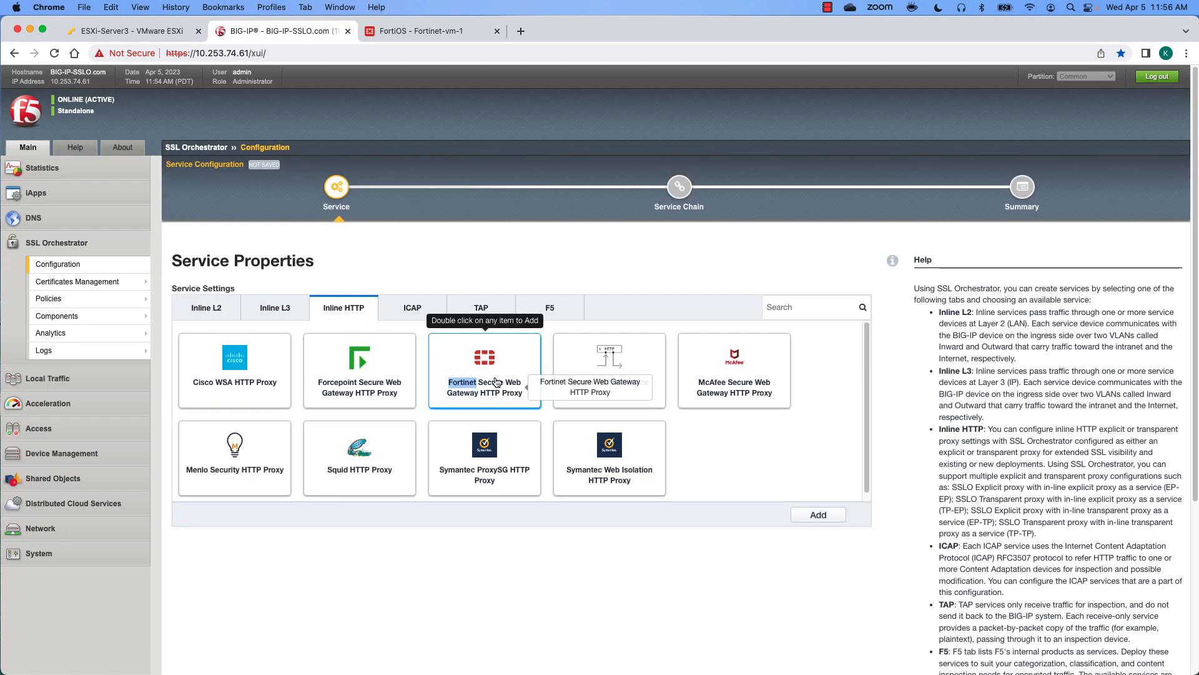
{"action": "scroll", "coordinate": [526, 377], "scroll_direction": "down", "scroll_amount": 3}
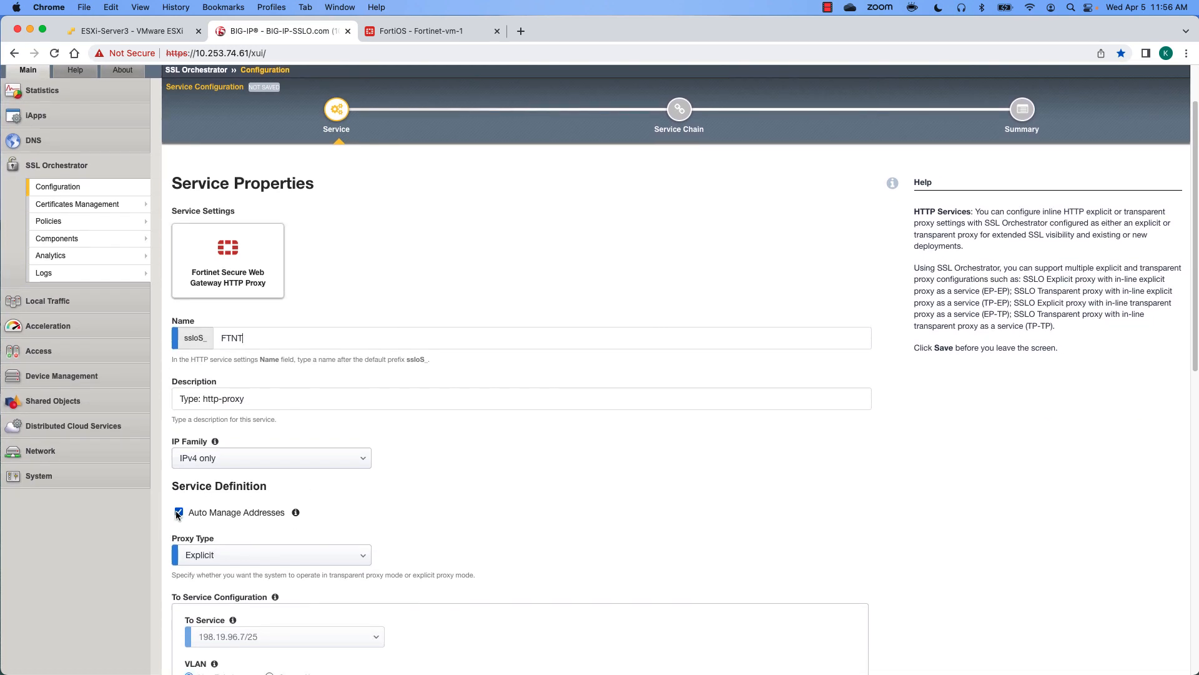
Disable Auto Manage Addresses for the FTNT service and use the existing 10.0.0.1/24 address as its To Service.
{"action": "left_click", "coordinate": [179, 512]}
{"action": "scroll", "coordinate": [654, 445], "scroll_direction": "down", "scroll_amount": 4}
{"action": "scroll", "coordinate": [654, 444], "scroll_direction": "down", "scroll_amount": 2}
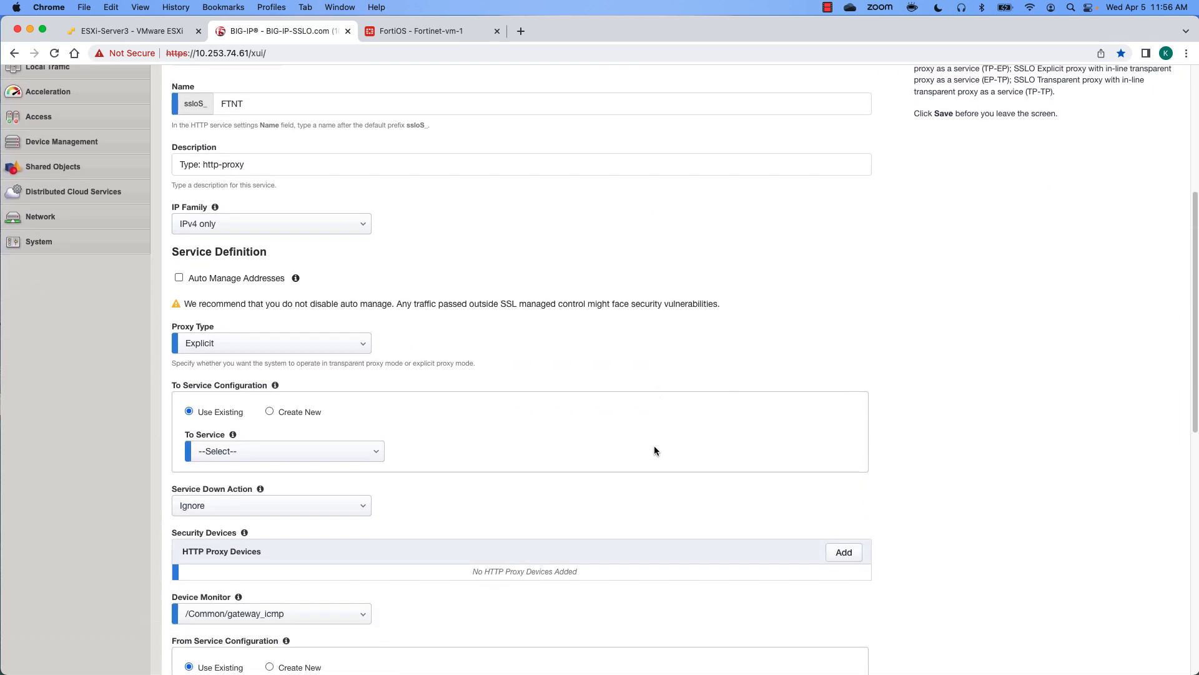
{"action": "left_click", "coordinate": [371, 448]}
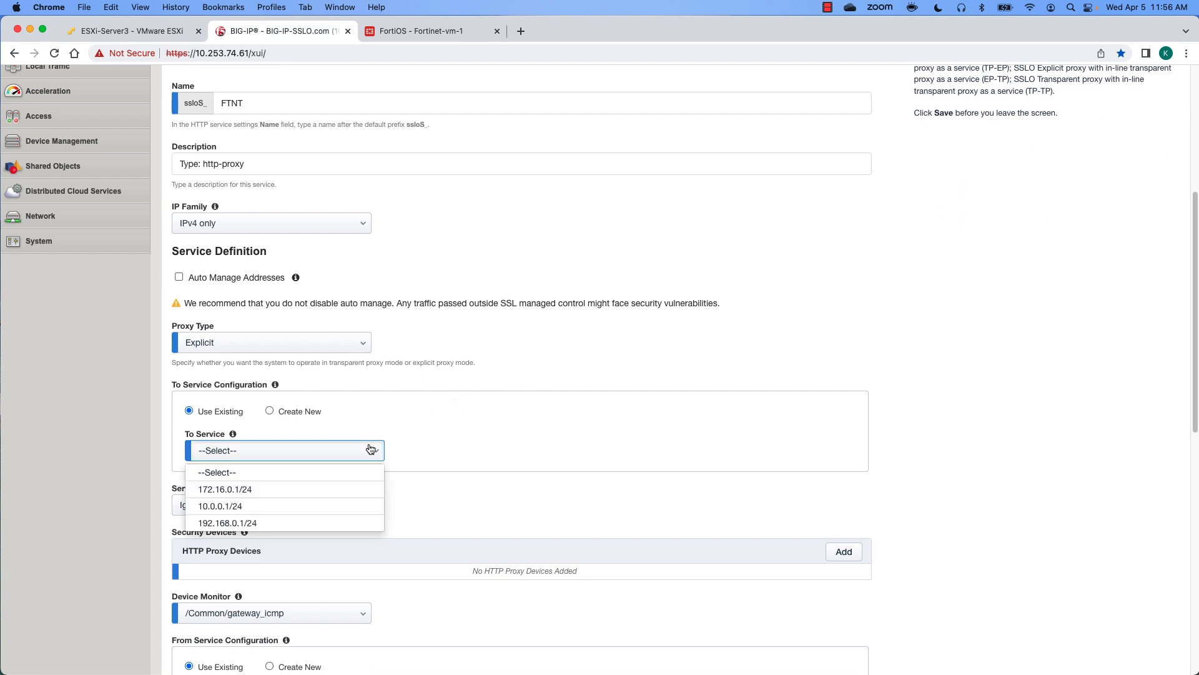
{"action": "left_click", "coordinate": [314, 501]}
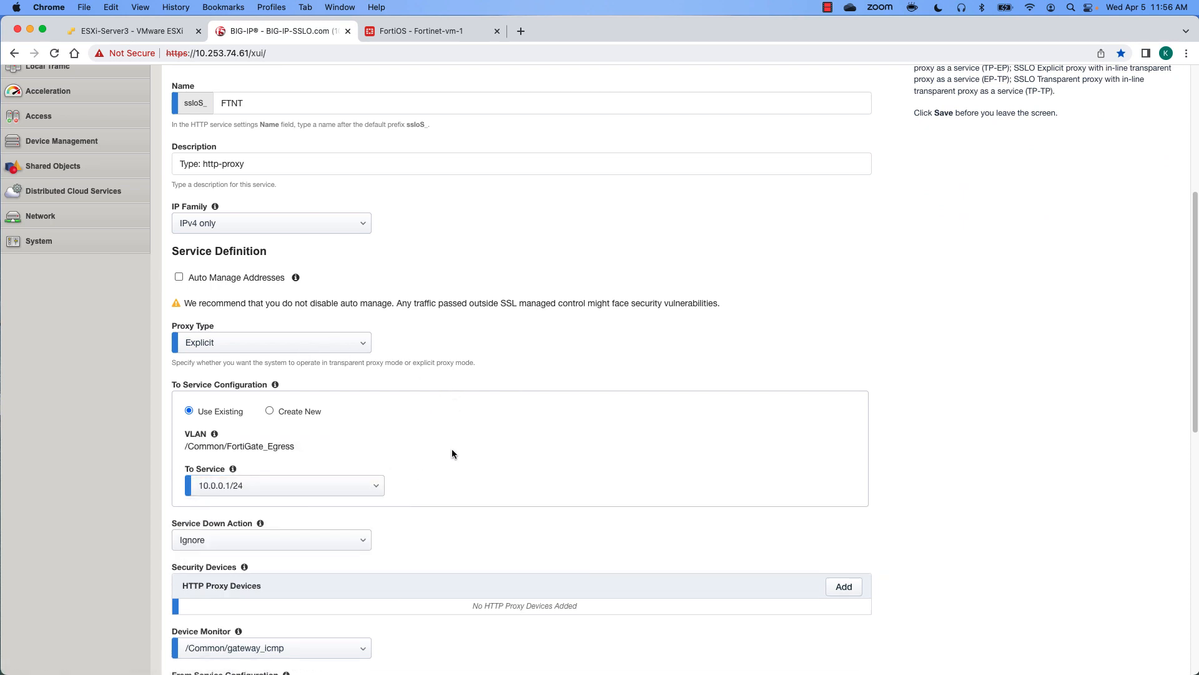
Add an HTTP proxy security device to the service with IP address 10.0.0.49 and port 8080.
{"action": "scroll", "coordinate": [454, 449], "scroll_direction": "down", "scroll_amount": 3}
{"action": "scroll", "coordinate": [455, 454], "scroll_direction": "down", "scroll_amount": 3}
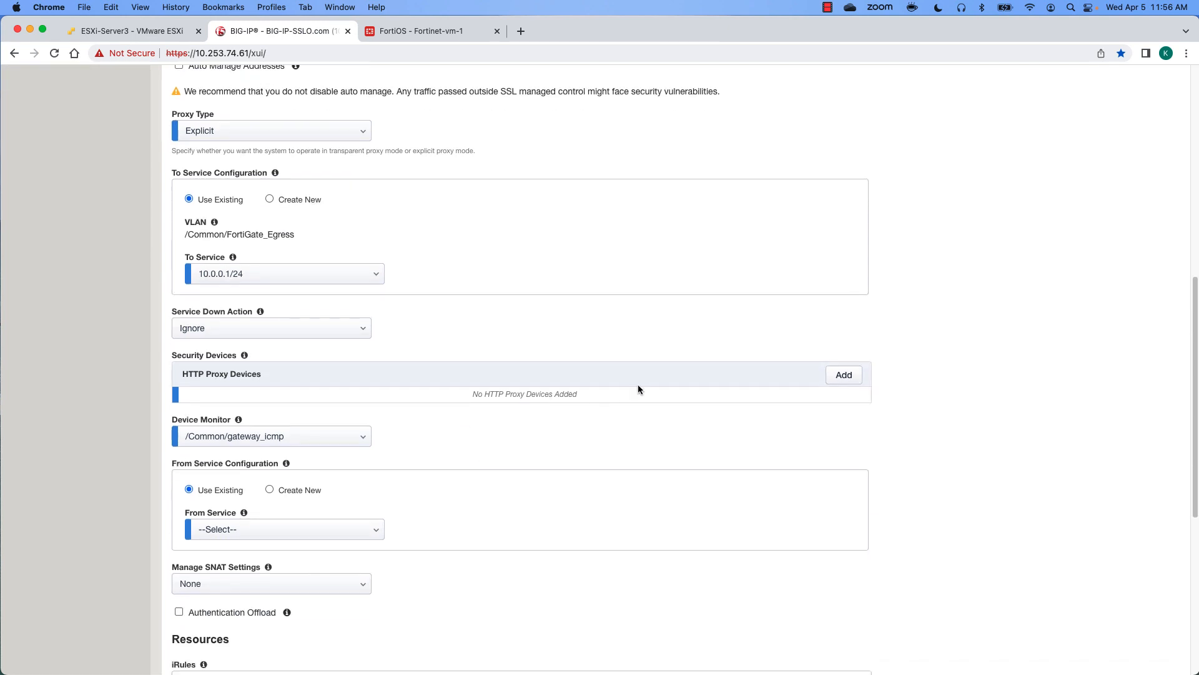
{"action": "left_click", "coordinate": [843, 375]}
{"action": "left_click", "coordinate": [666, 424]}
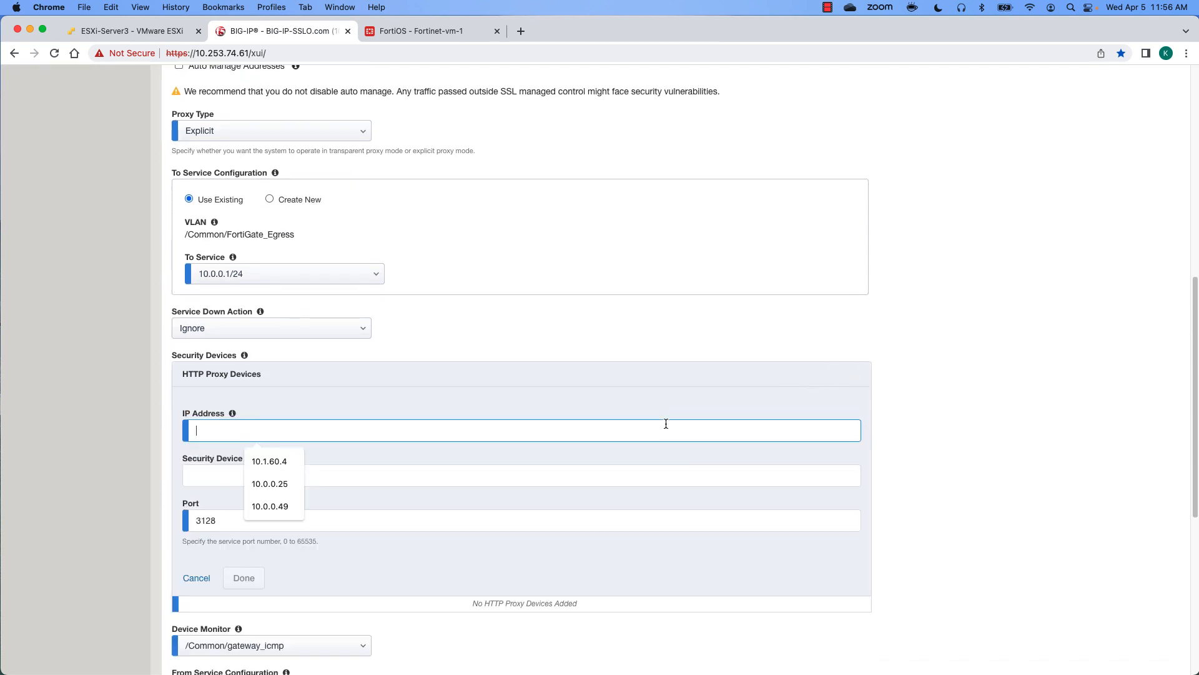
{"action": "left_click", "coordinate": [270, 506]}
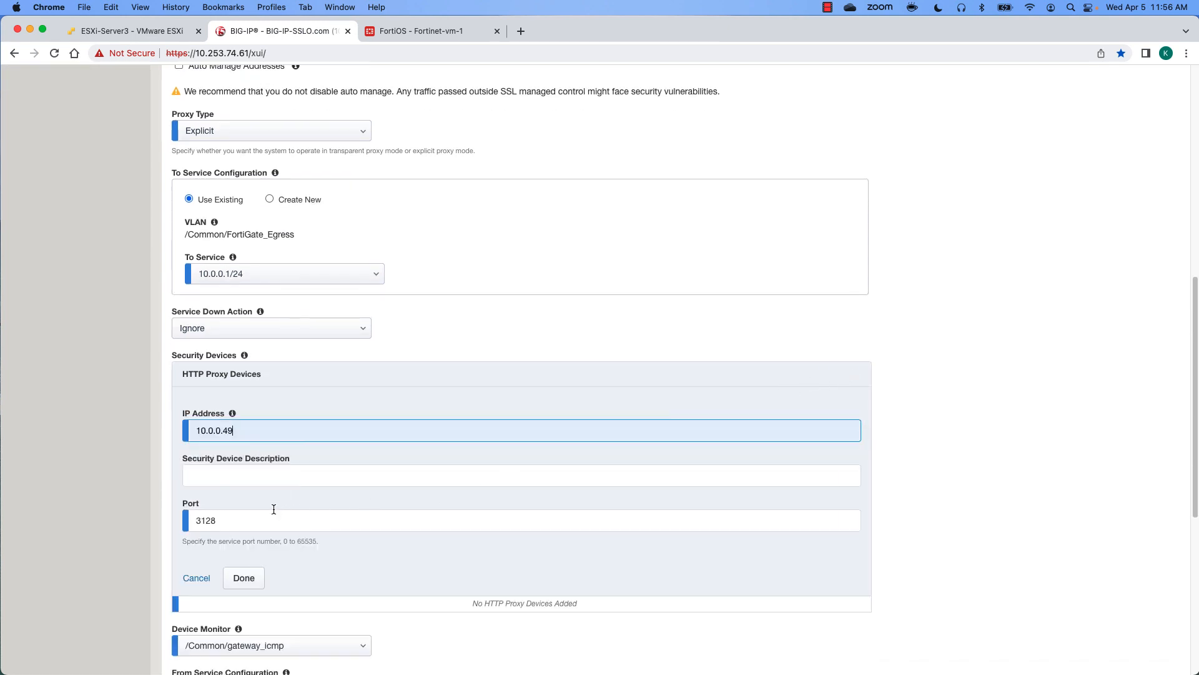
{"action": "double_click", "coordinate": [247, 520]}
{"action": "type", "text": "8080"}
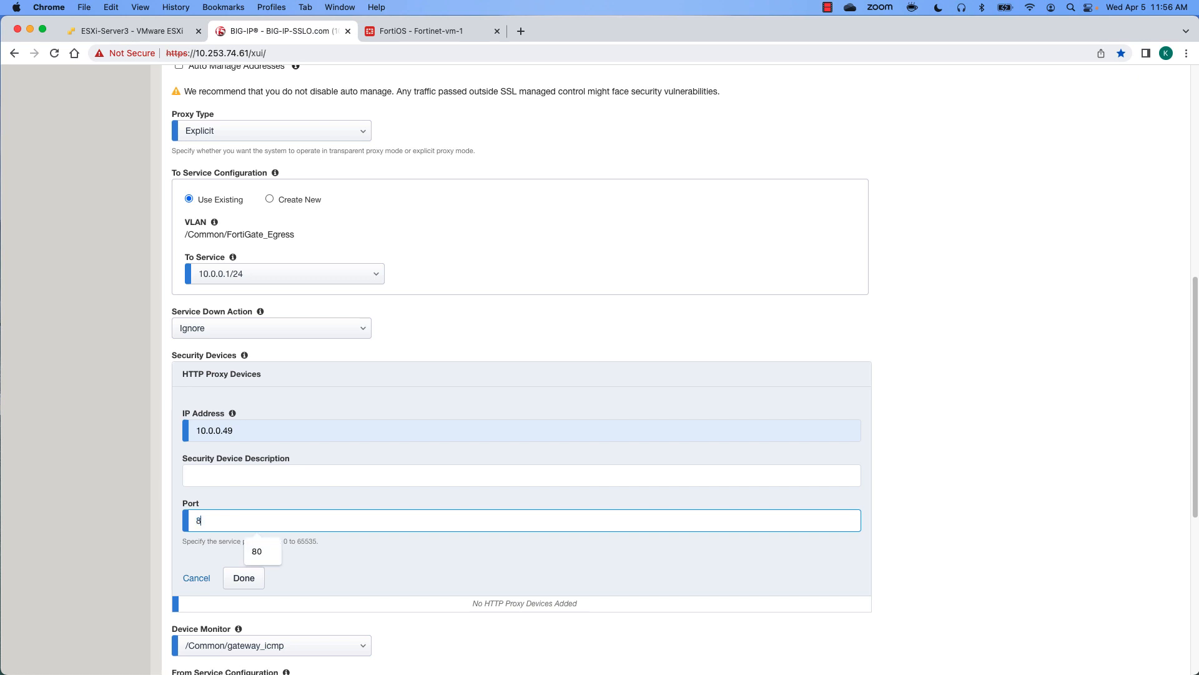
{"action": "left_click", "coordinate": [243, 577]}
Set the service's From Service to the existing 10.0.0.1/24 address.
{"action": "scroll", "coordinate": [489, 468], "scroll_direction": "down", "scroll_amount": 4}
{"action": "scroll", "coordinate": [489, 477], "scroll_direction": "down", "scroll_amount": 5}
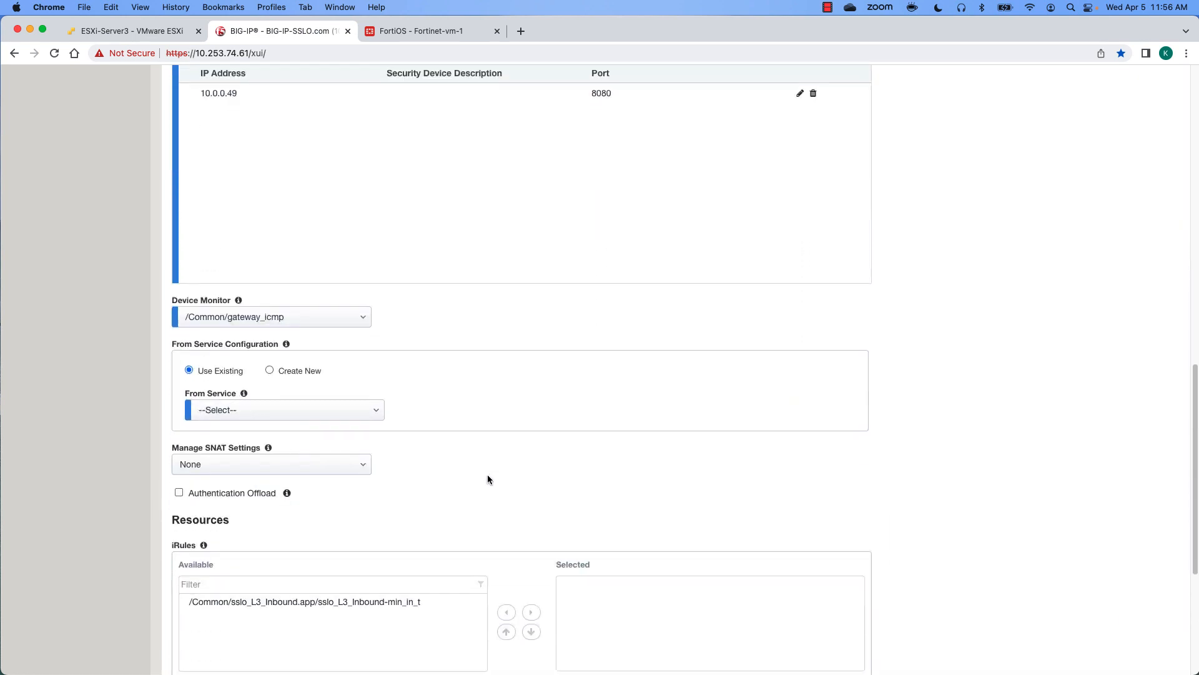
{"action": "left_click", "coordinate": [333, 417]}
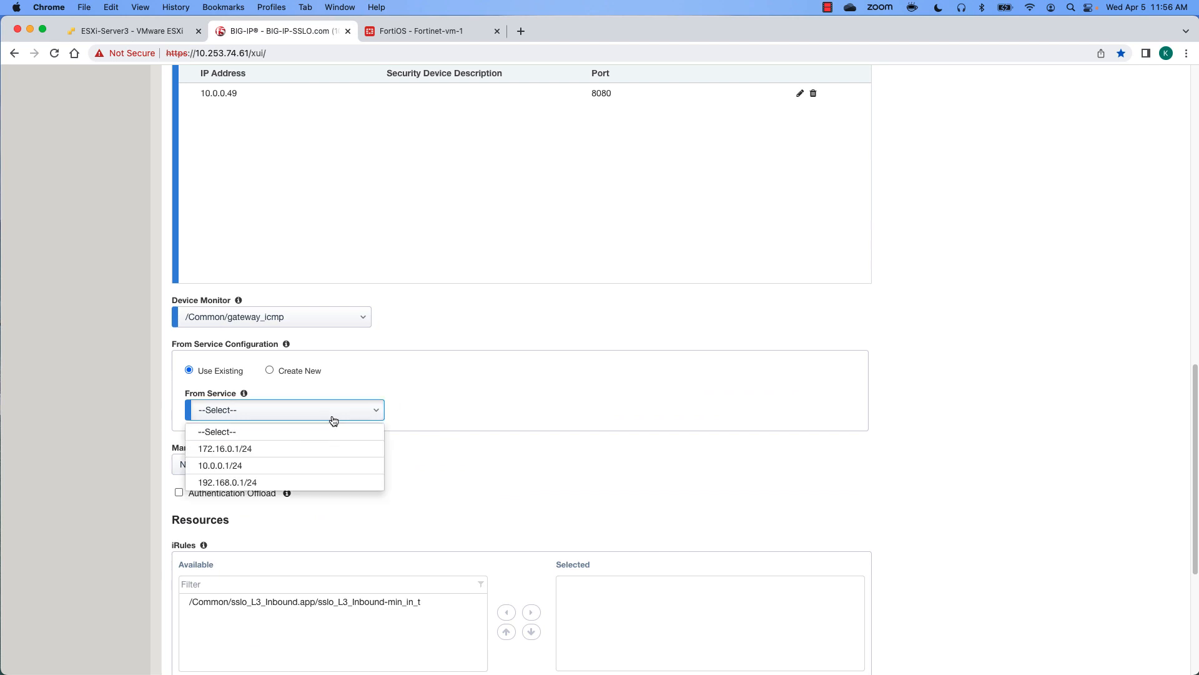
{"action": "left_click", "coordinate": [221, 466]}
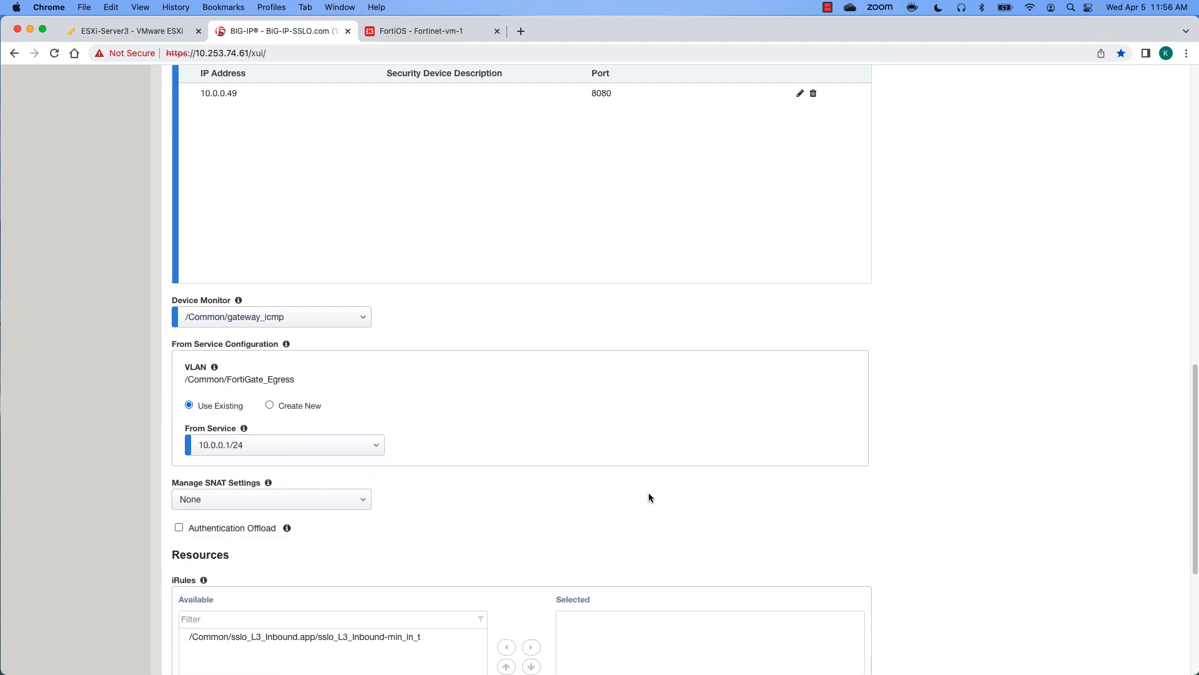
{"action": "scroll", "coordinate": [671, 496], "scroll_direction": "down", "scroll_amount": 7}
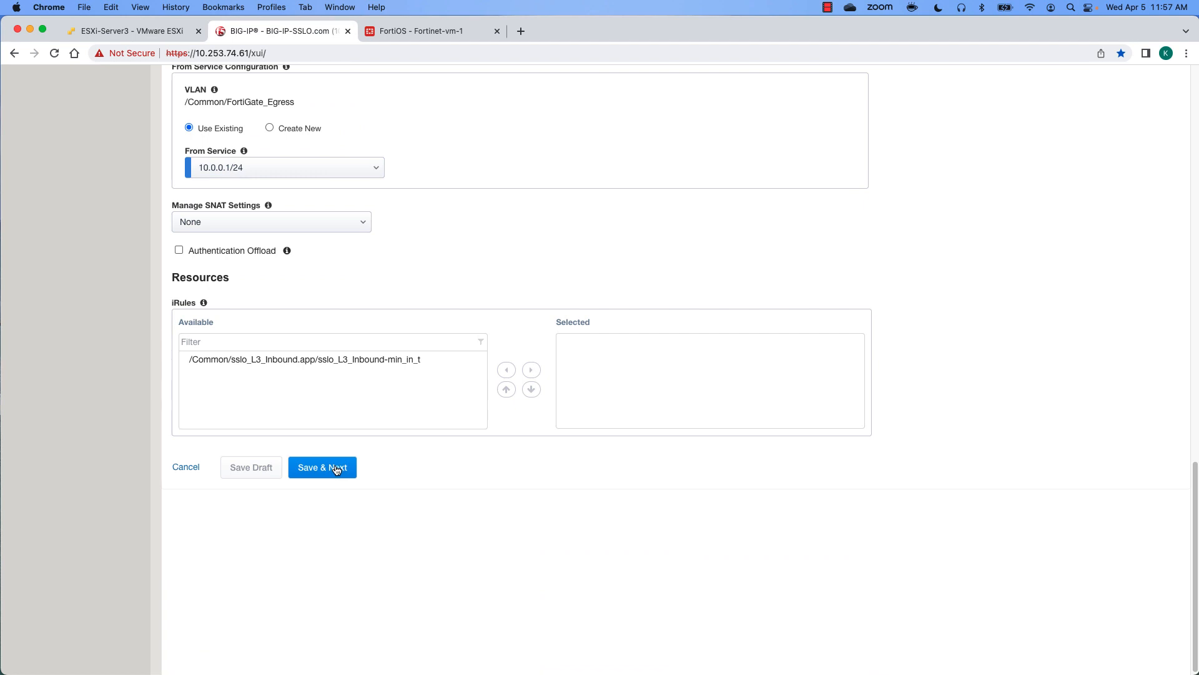
Save the FTNT service, add ssloS_FTNT to the selected order of ssloSC_Services_Chain, and save the chain despite its security policy reference.
{"action": "left_click", "coordinate": [335, 469]}
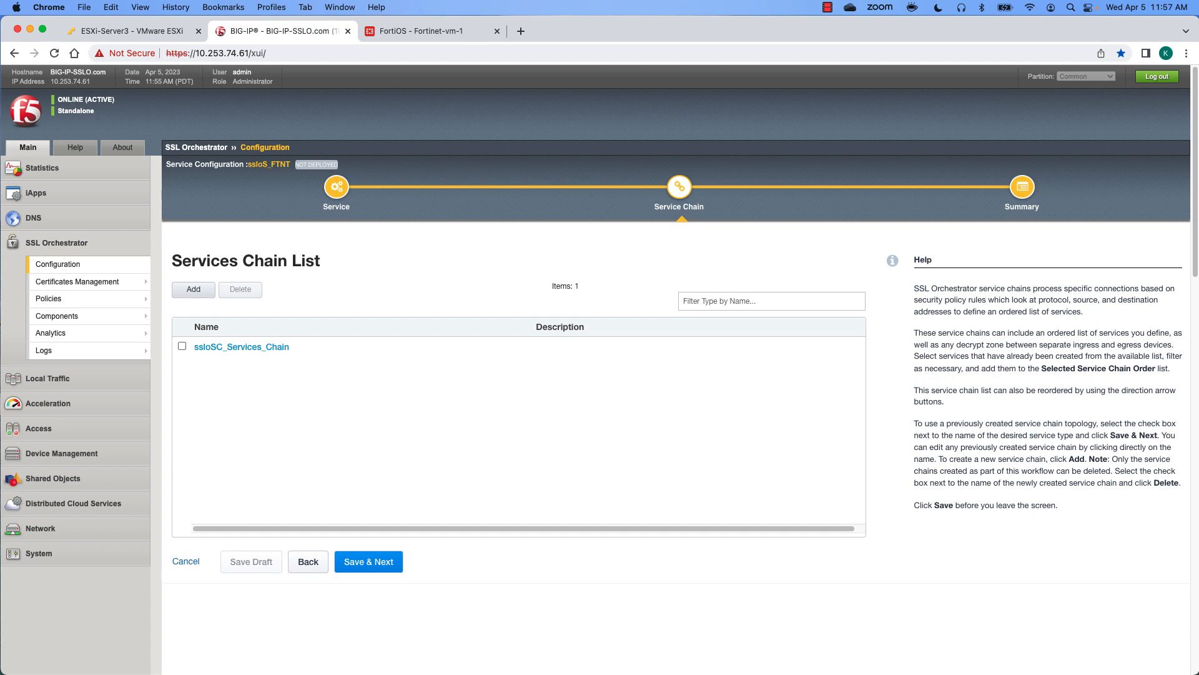
{"action": "left_click", "coordinate": [229, 348]}
{"action": "left_click", "coordinate": [531, 502]}
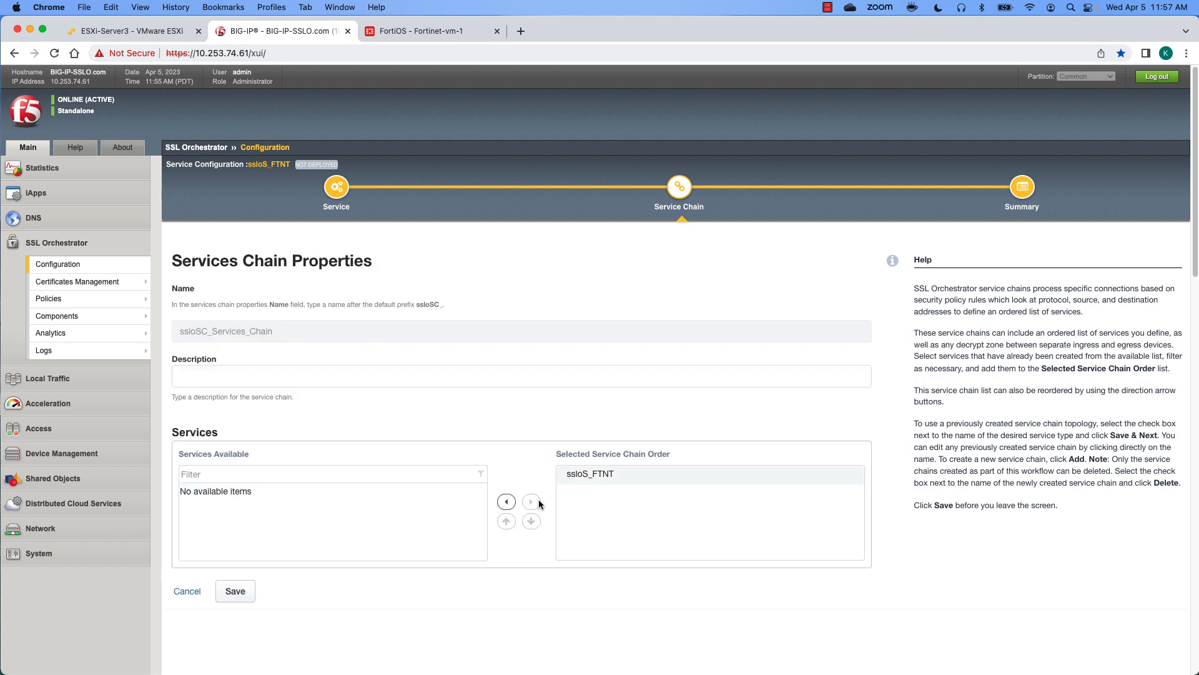
{"action": "left_click", "coordinate": [243, 596]}
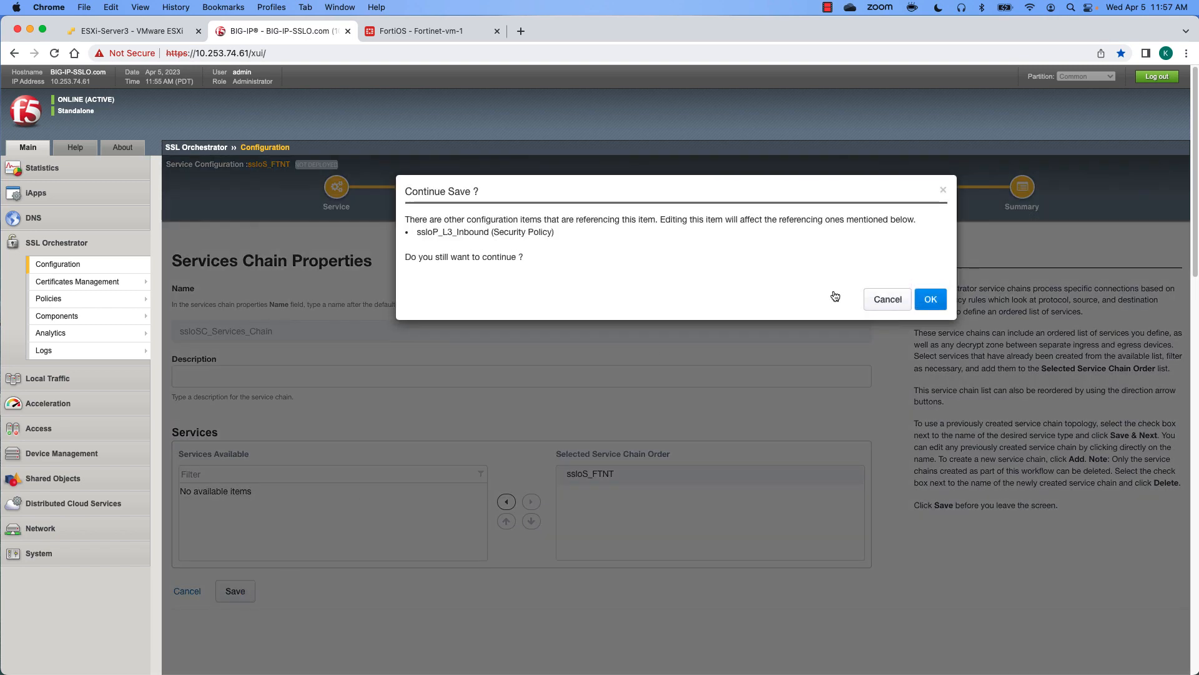
{"action": "left_click", "coordinate": [925, 299]}
Accept the service chain list and deploy the ssloS_FTNT service configuration.
{"action": "left_click", "coordinate": [369, 564]}
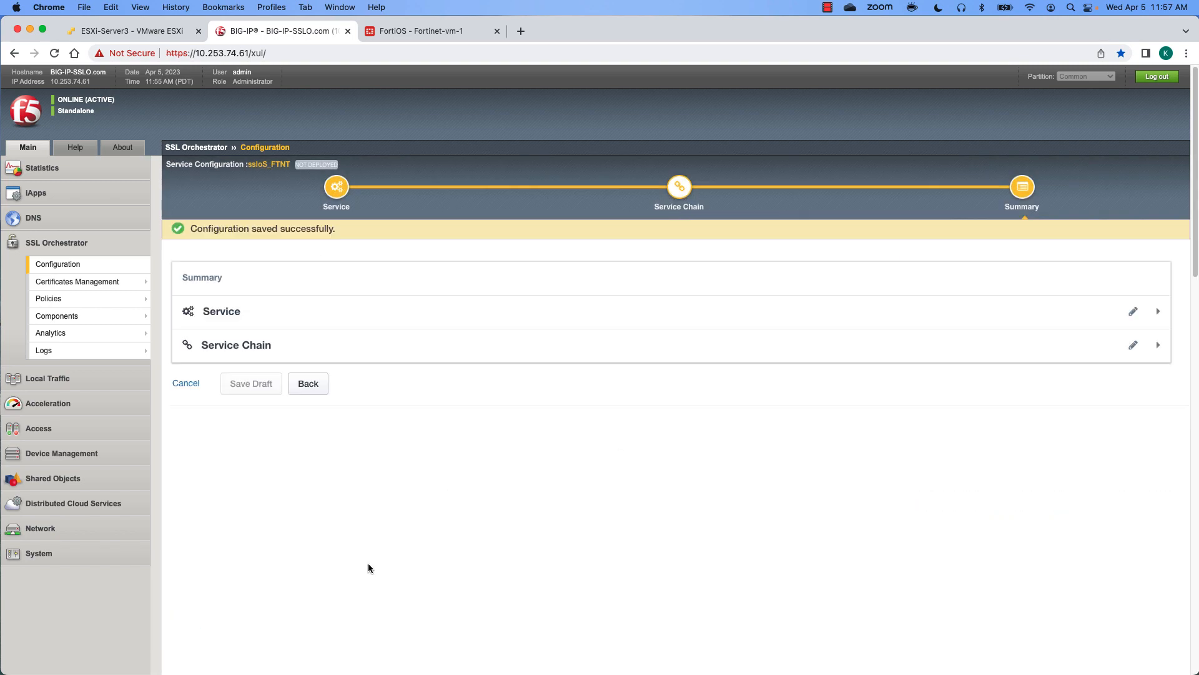
{"action": "left_click", "coordinate": [364, 383]}
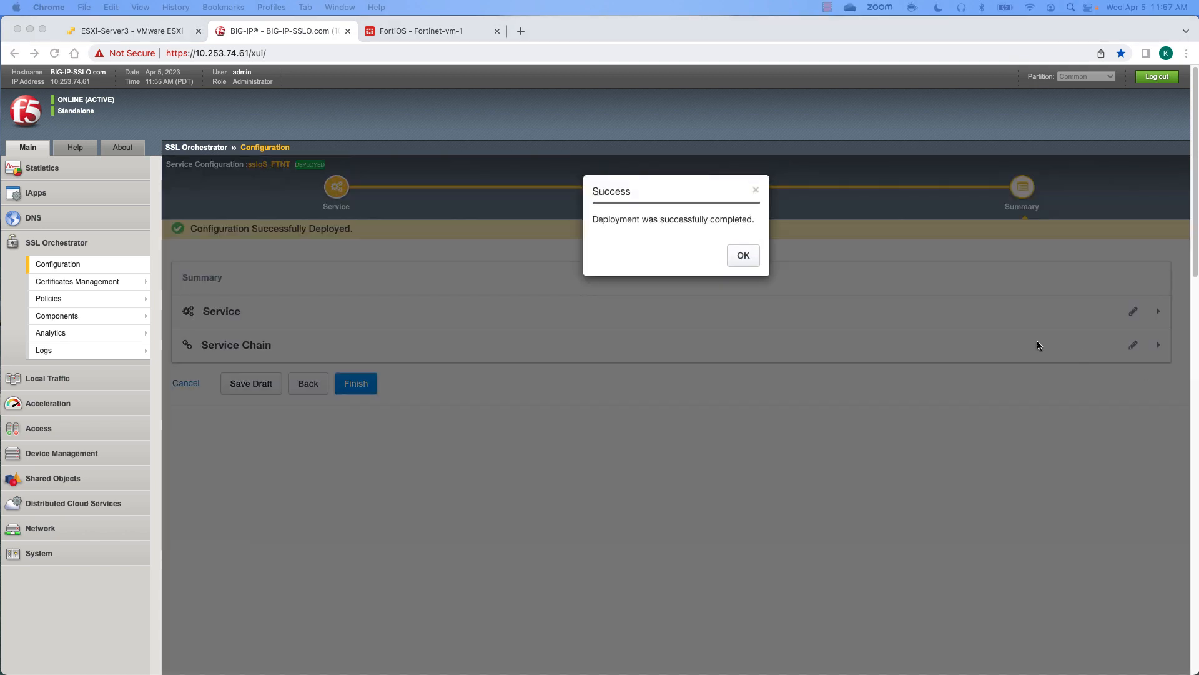
{"action": "left_click", "coordinate": [743, 255]}
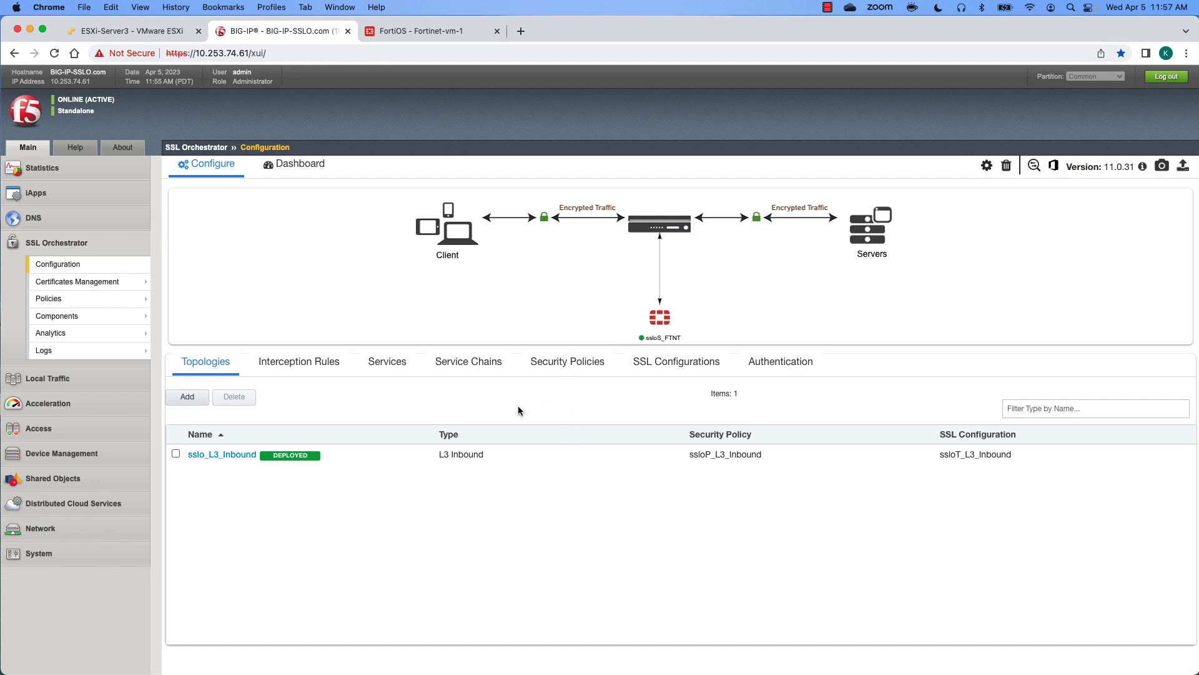
Check the deployed ssloS_FTNT service in the services list and expand its pool member status.
{"action": "left_click", "coordinate": [384, 366]}
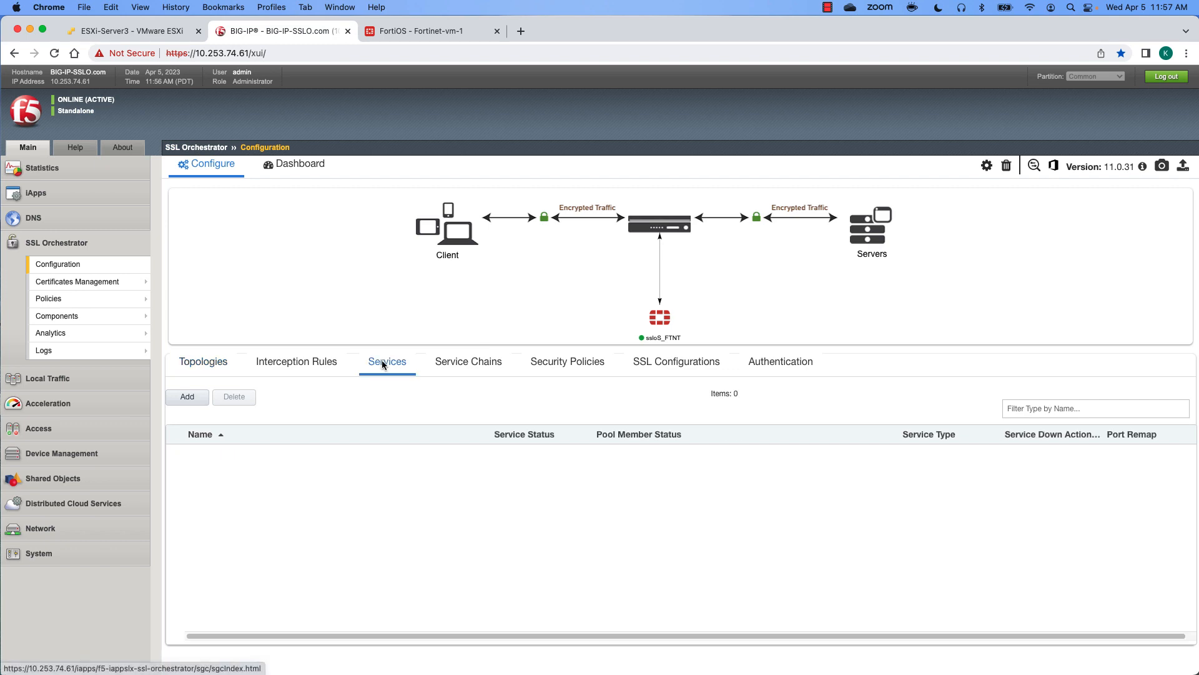
{"action": "left_click", "coordinate": [601, 456]}
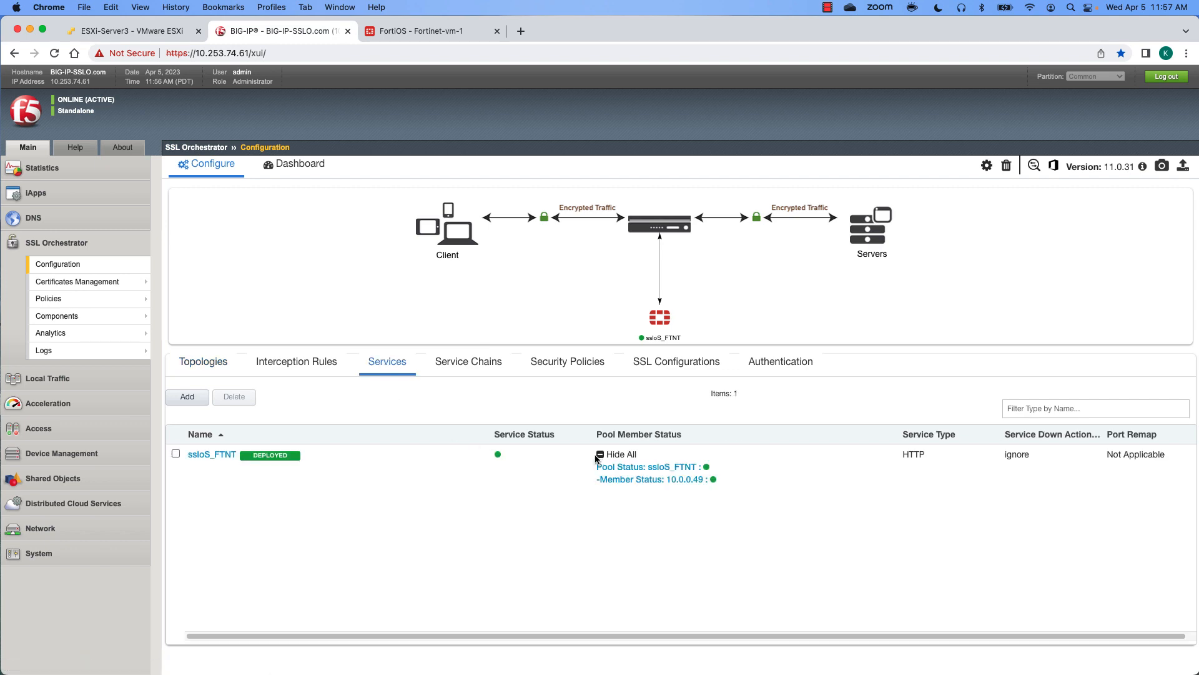